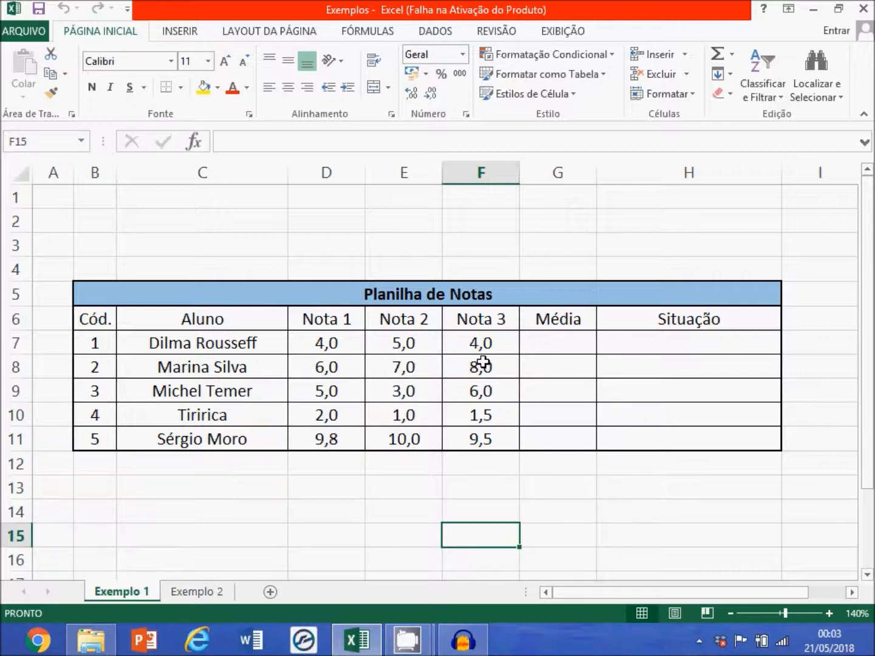
# Enter the formula =média(D7:F7) in G7 to average the first student's three grades.
pyautogui.click(551, 347)
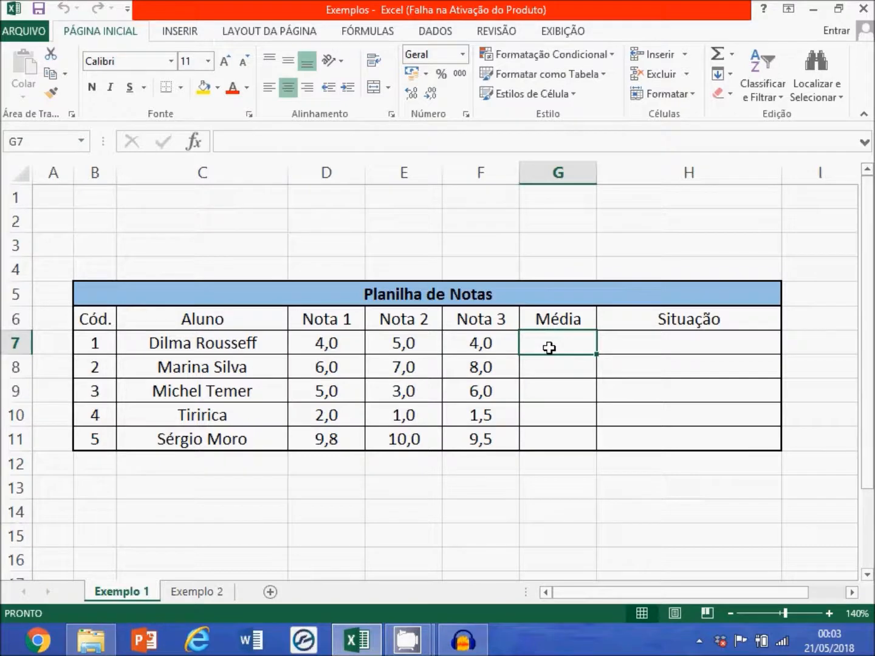
pyautogui.click(646, 347)
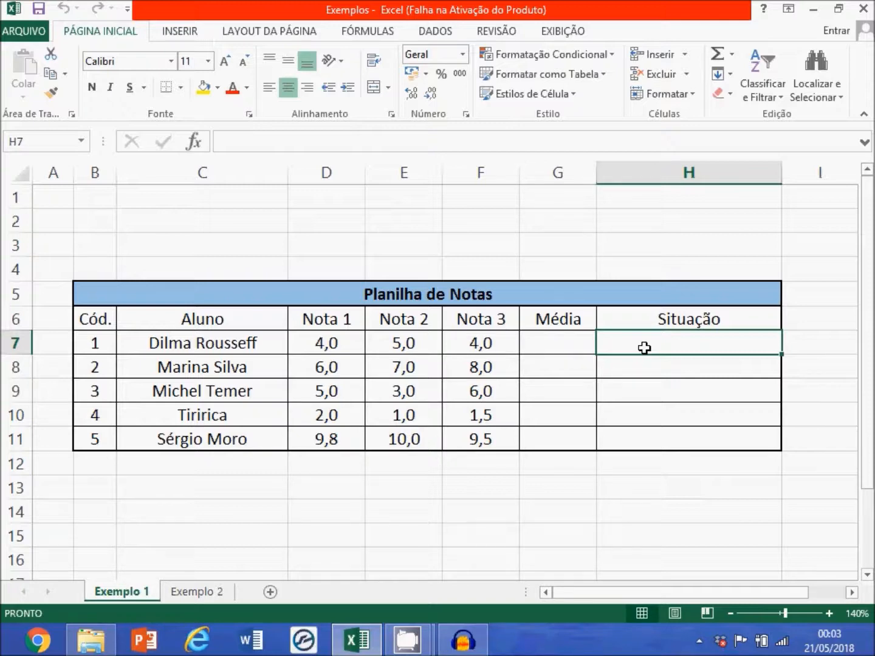
pyautogui.click(567, 345)
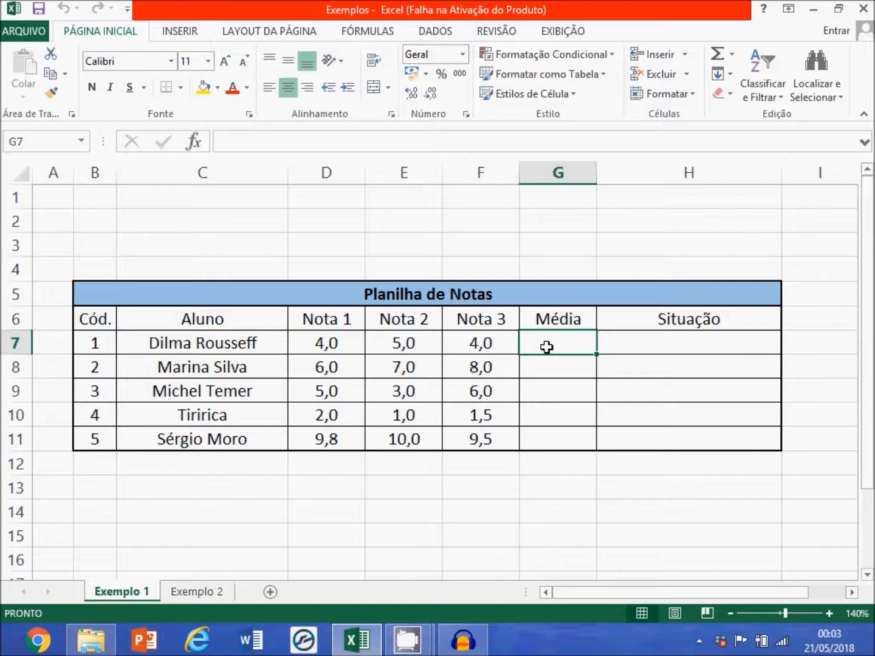
pyautogui.write('=média(')
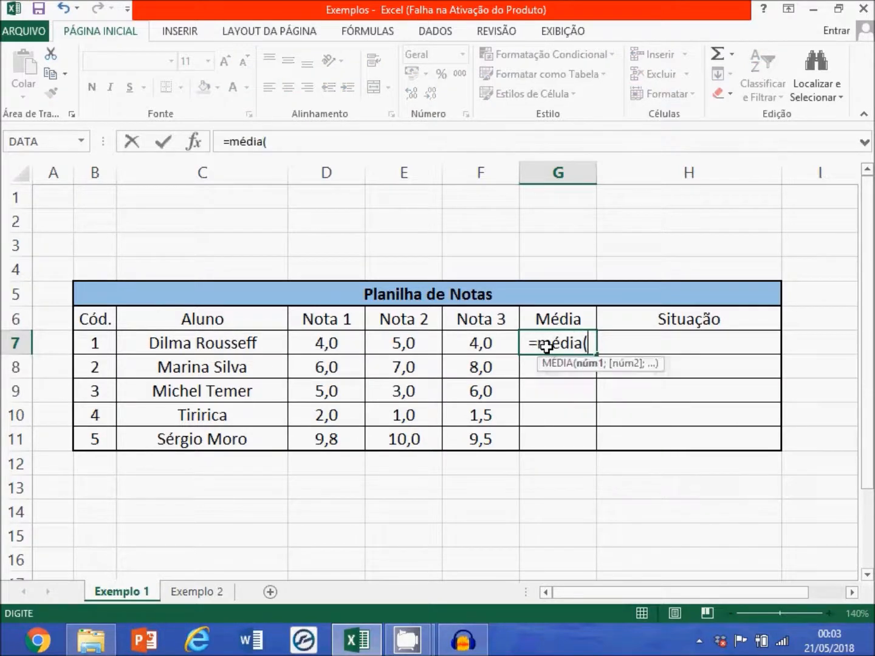
pyautogui.moveTo(327, 340); pyautogui.dragTo(457, 343)
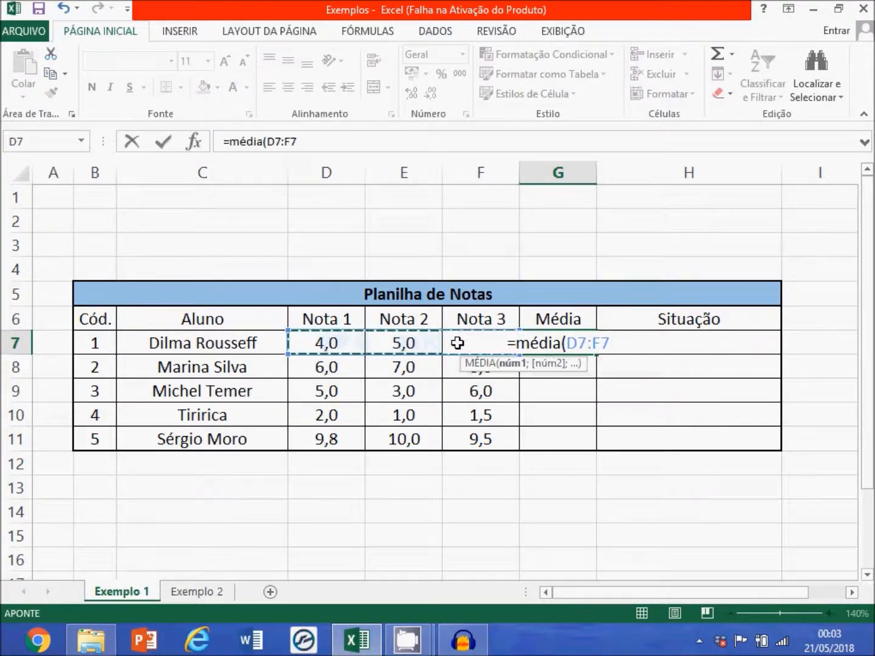
pyautogui.write(')')
pyautogui.press('Return')
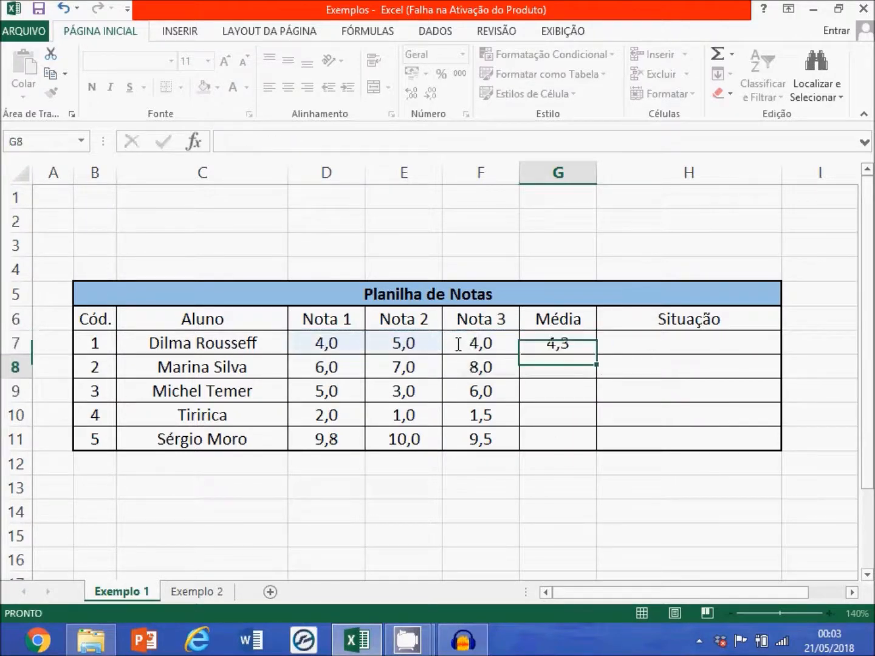
# Fill the average formula from G7 down to G11 and check the copied formulas in the Média column.
pyautogui.click(558, 344)
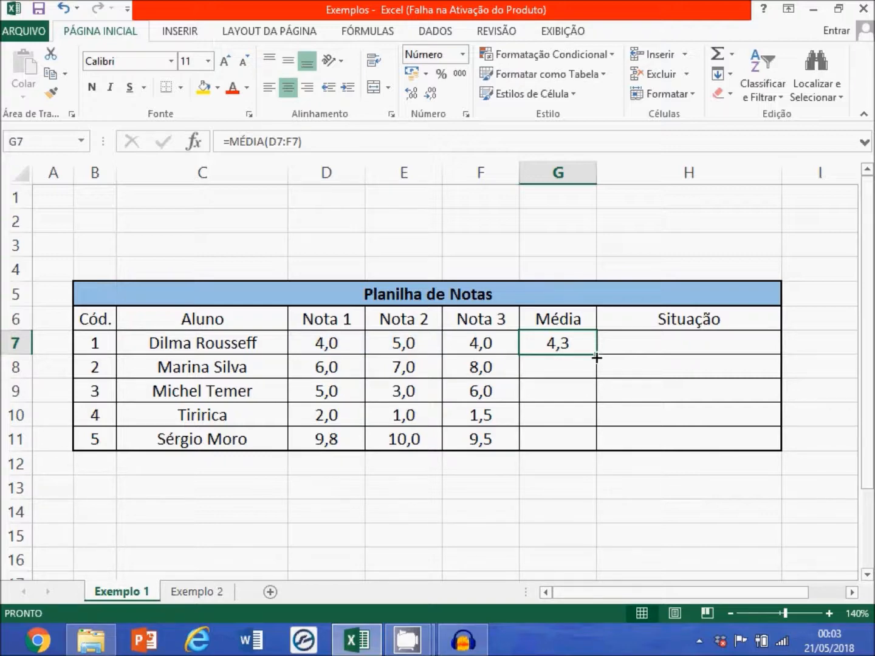
pyautogui.moveTo(598, 354); pyautogui.dragTo(592, 445)
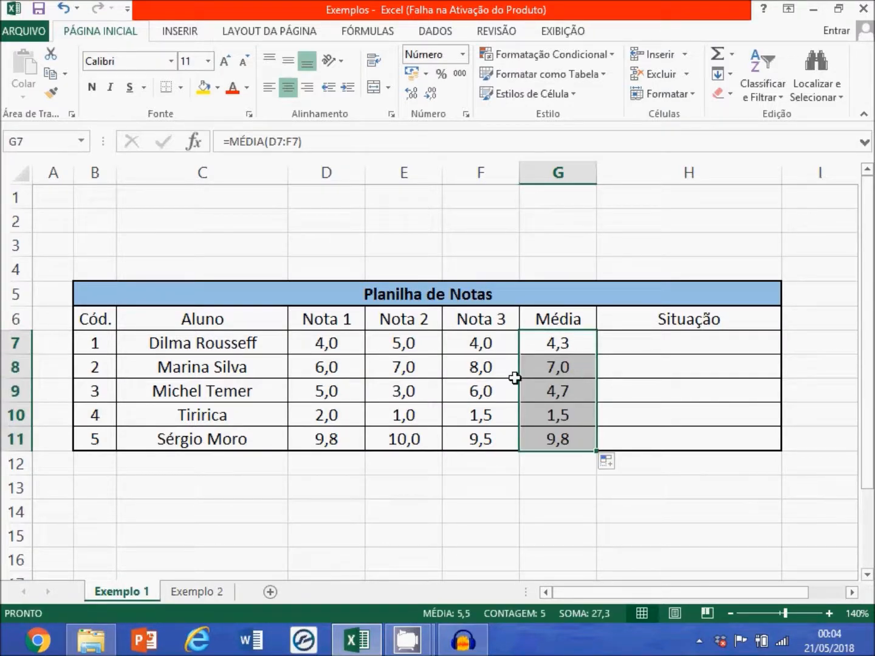
pyautogui.click(559, 367)
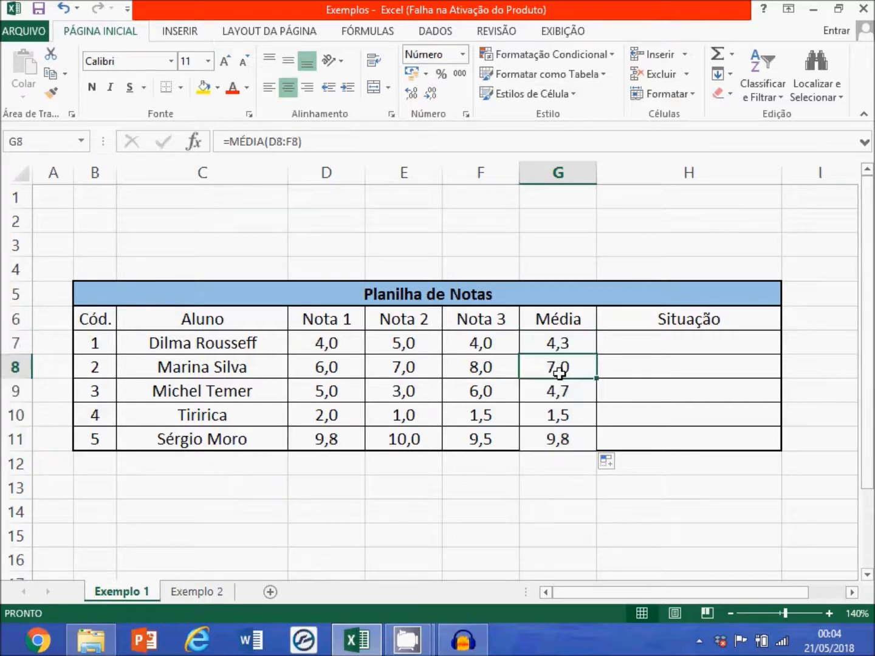
pyautogui.click(560, 391)
pyautogui.click(560, 421)
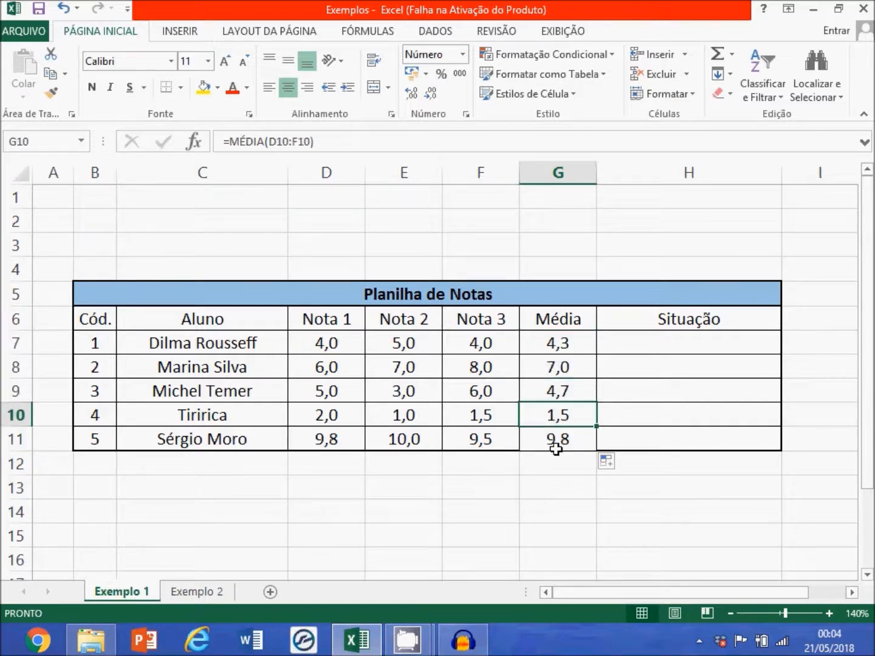
pyautogui.click(555, 445)
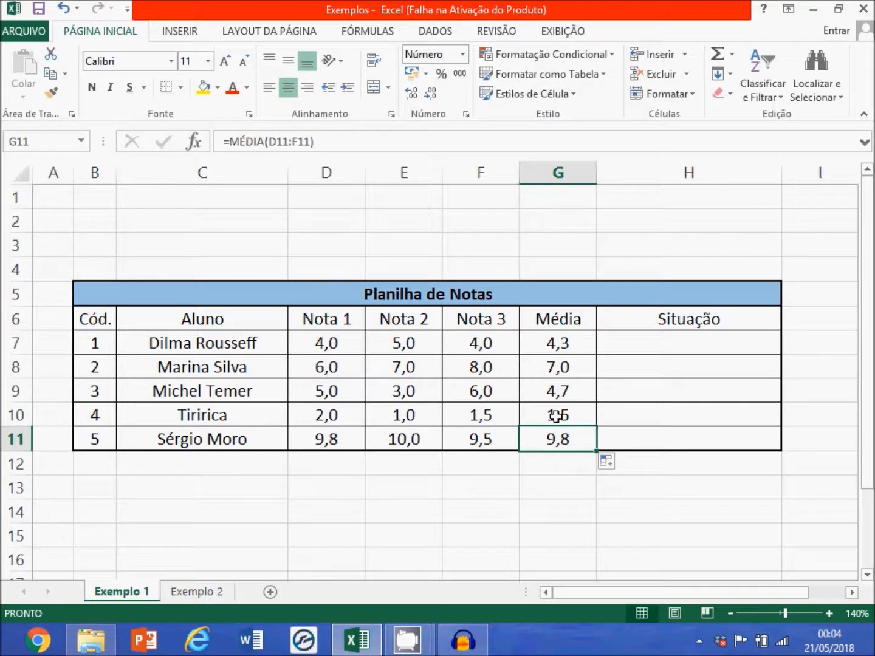
# Start an SE formula in H7 that tests G7<7,0 and returns "REPROVADO" when true.
pyautogui.click(615, 343)
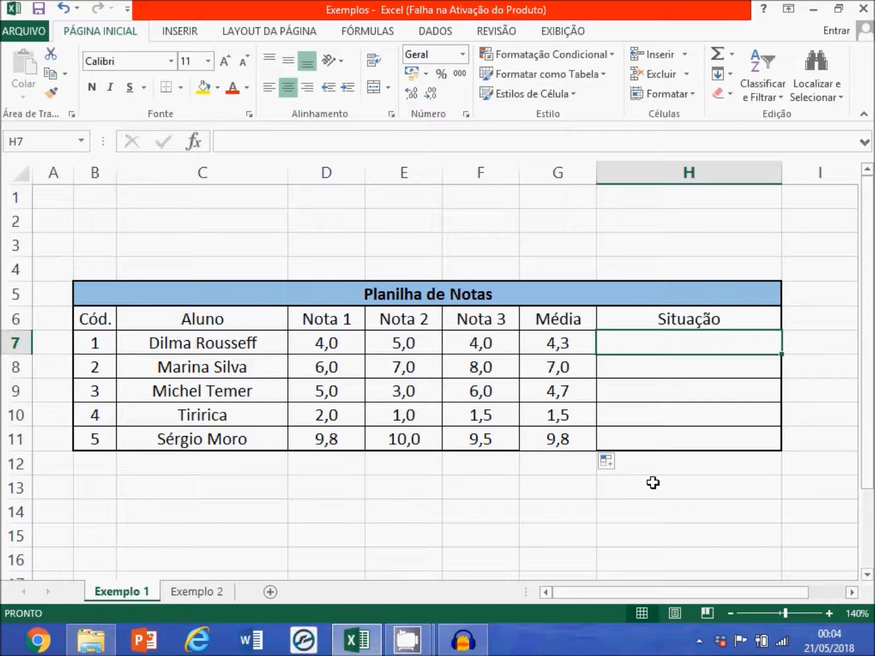
pyautogui.write('=se')
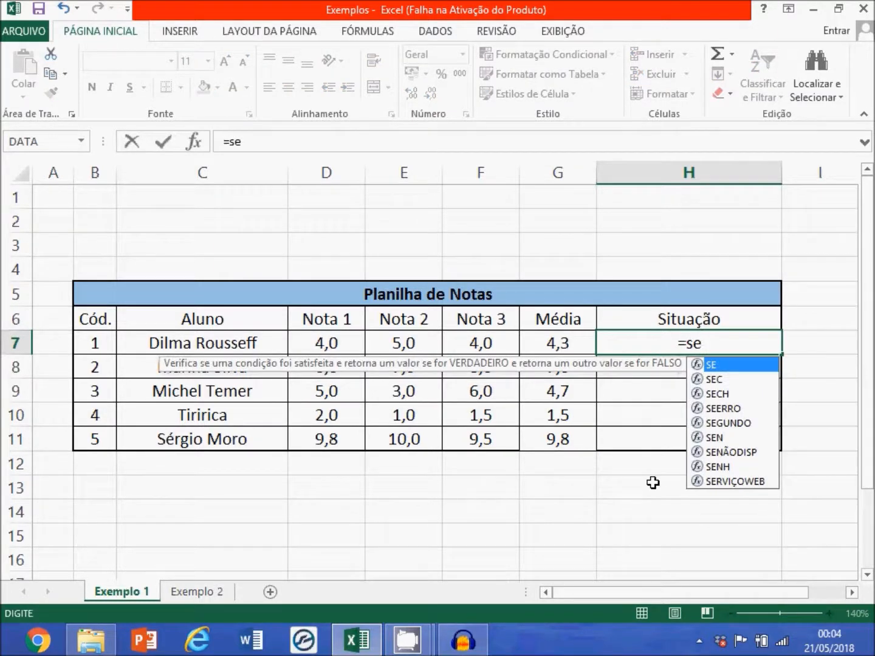
pyautogui.write('(')
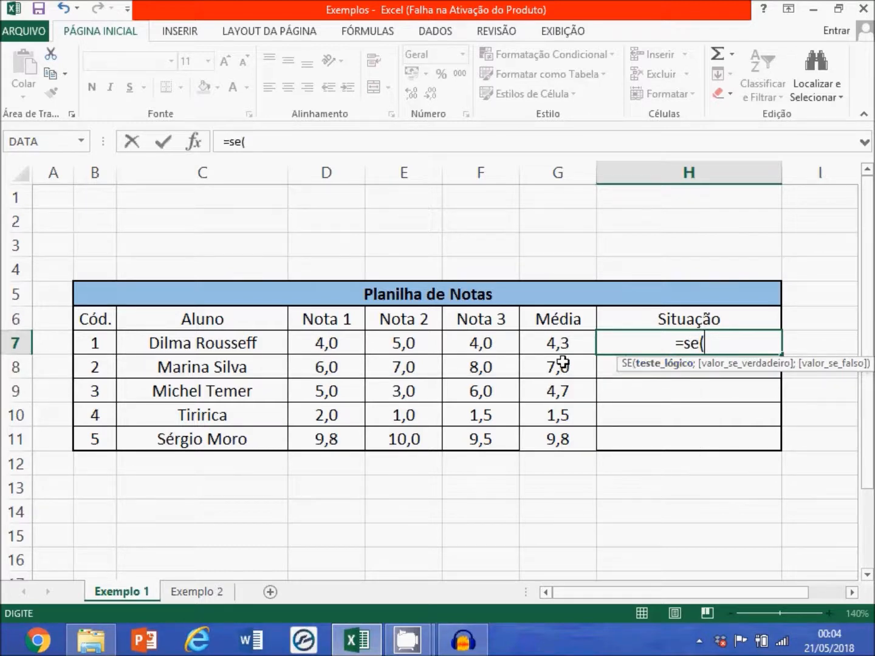
pyautogui.click(557, 344)
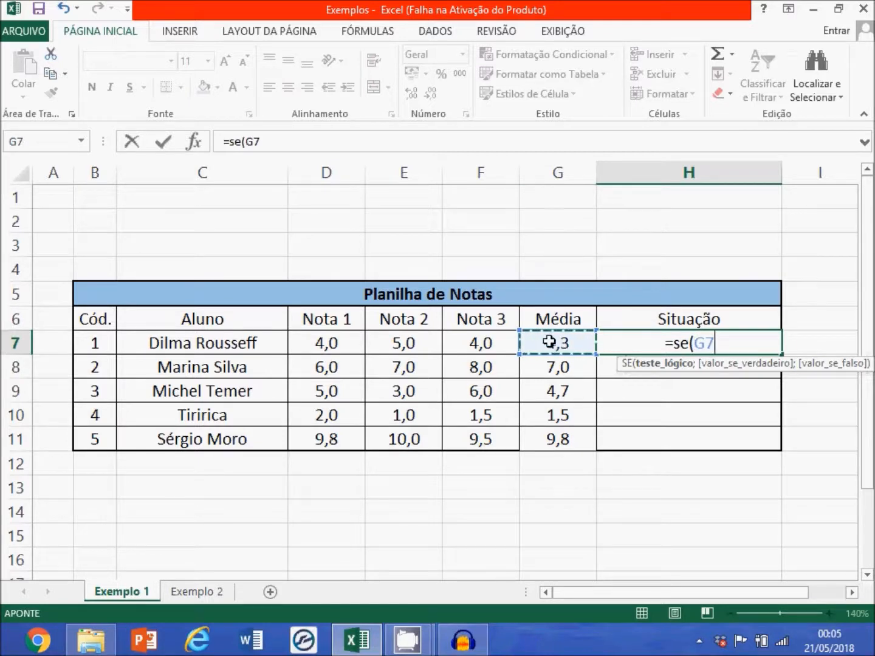
pyautogui.write('<')
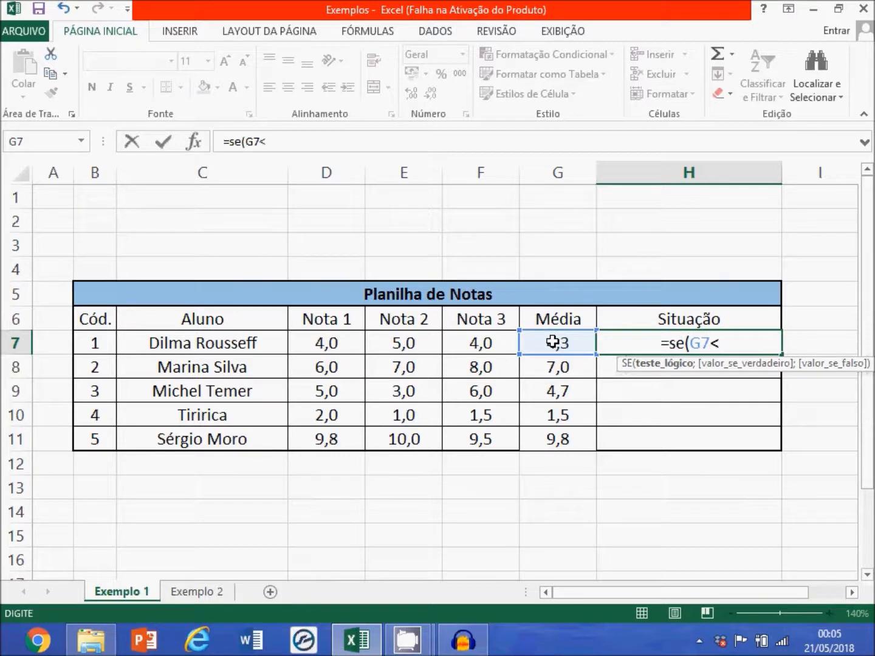
pyautogui.write('7,0')
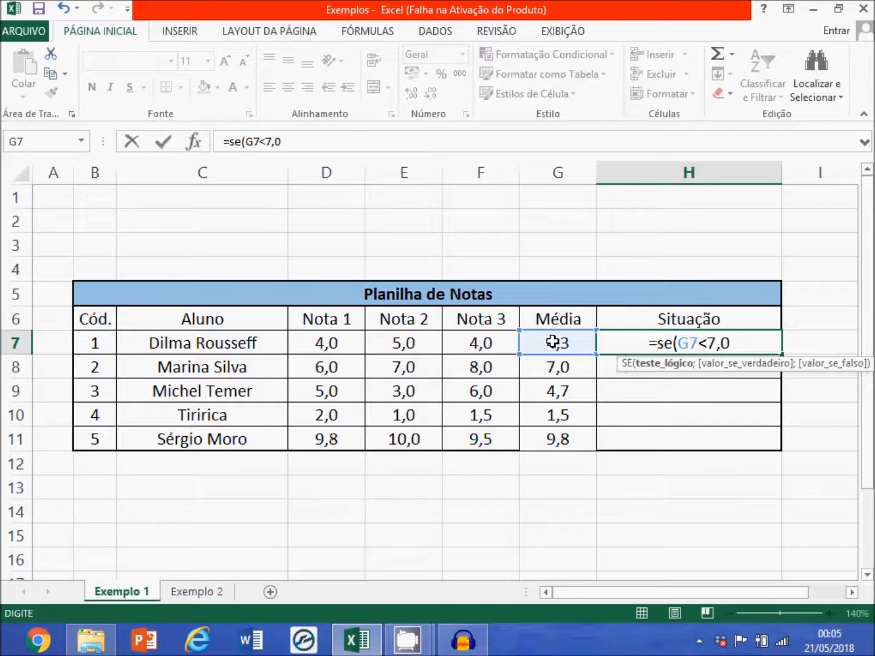
pyautogui.write(';')
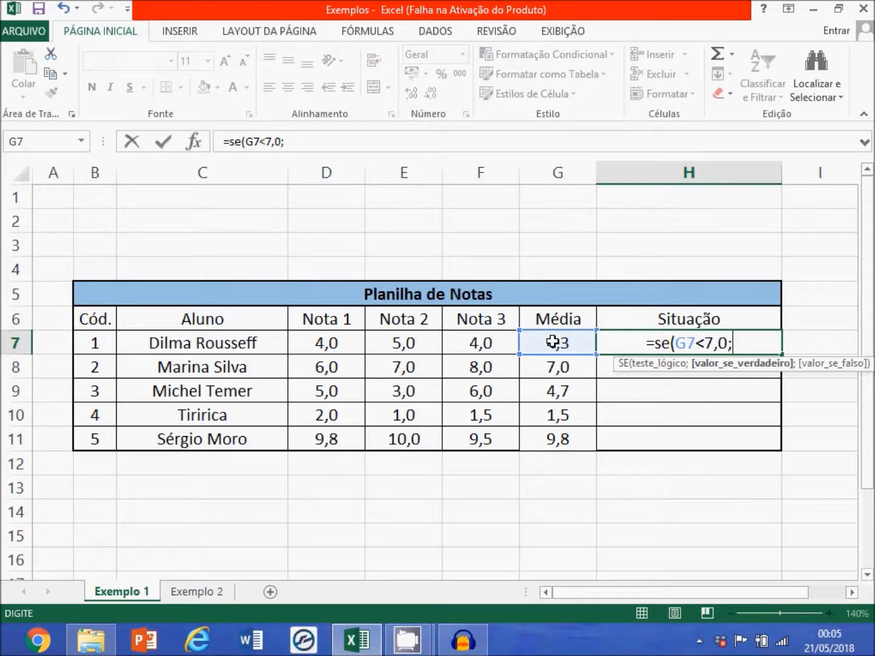
pyautogui.write('"REPR')
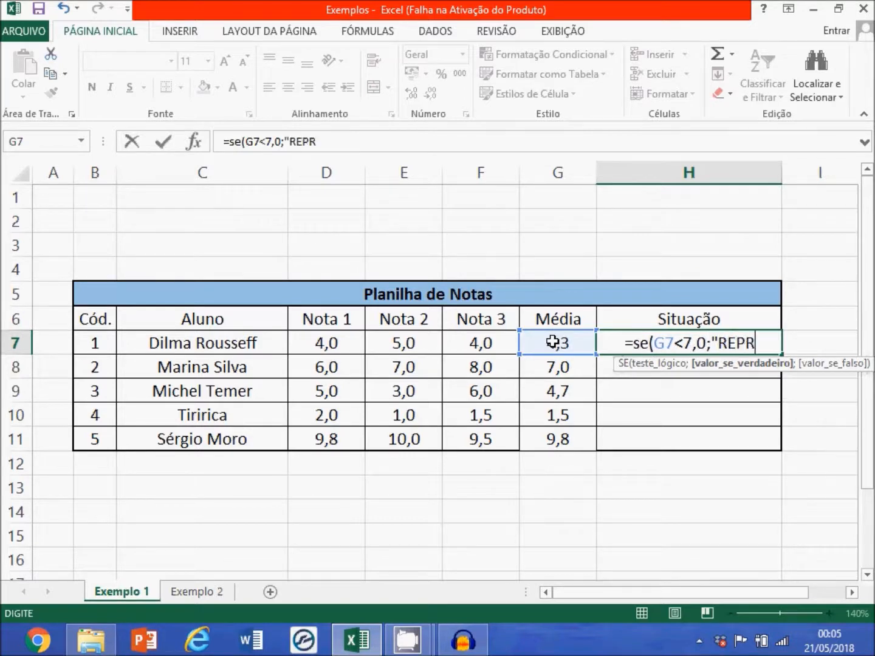
pyautogui.write('OVADO"')
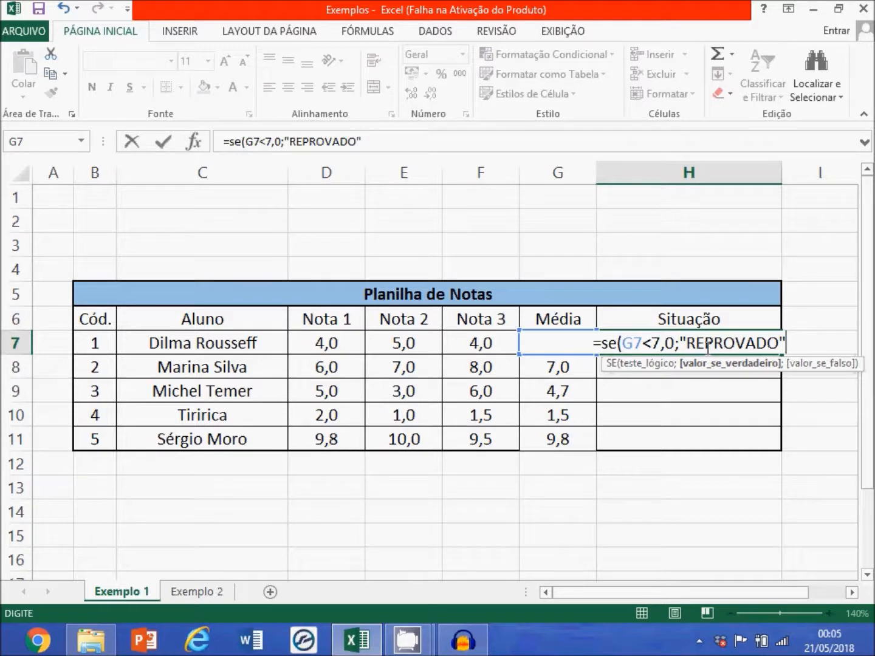
# Complete the SE formula in H7 with "APROVADO" as the value if false, and enter it.
pyautogui.write(';')
pyautogui.write('\\\\\\\\\\\\')
pyautogui.press('BackSpace')
pyautogui.press('BackSpace')
pyautogui.press('BackSpace')
pyautogui.press('BackSpace')
pyautogui.press('BackSpace')
pyautogui.press('BackSpace')
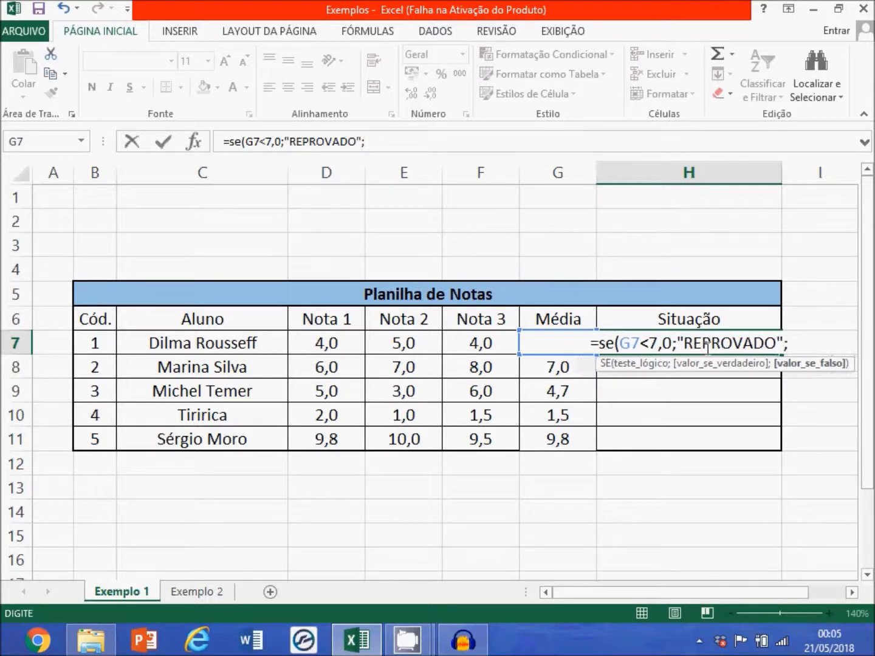
pyautogui.write('"A')
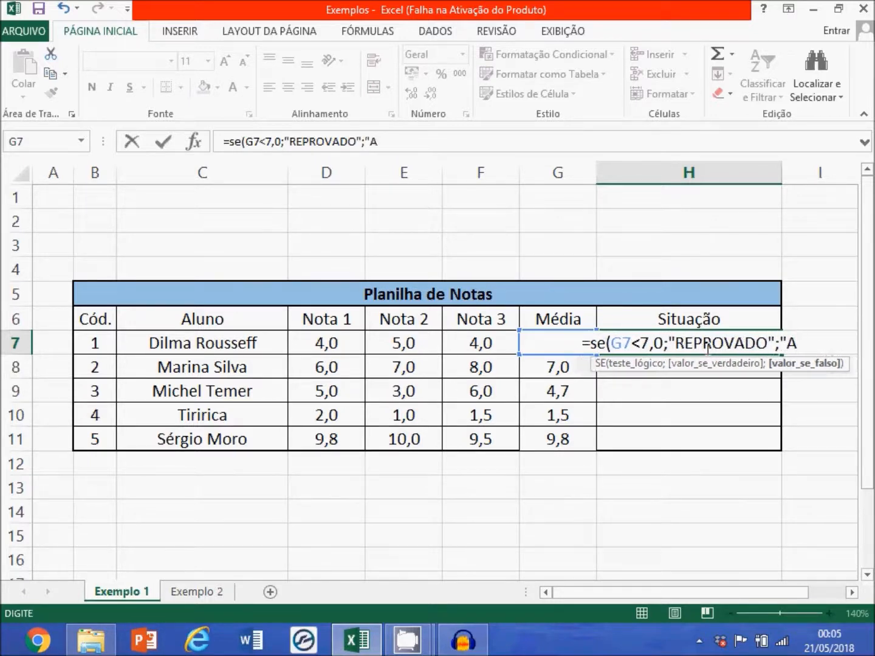
pyautogui.write('PROVADO"')
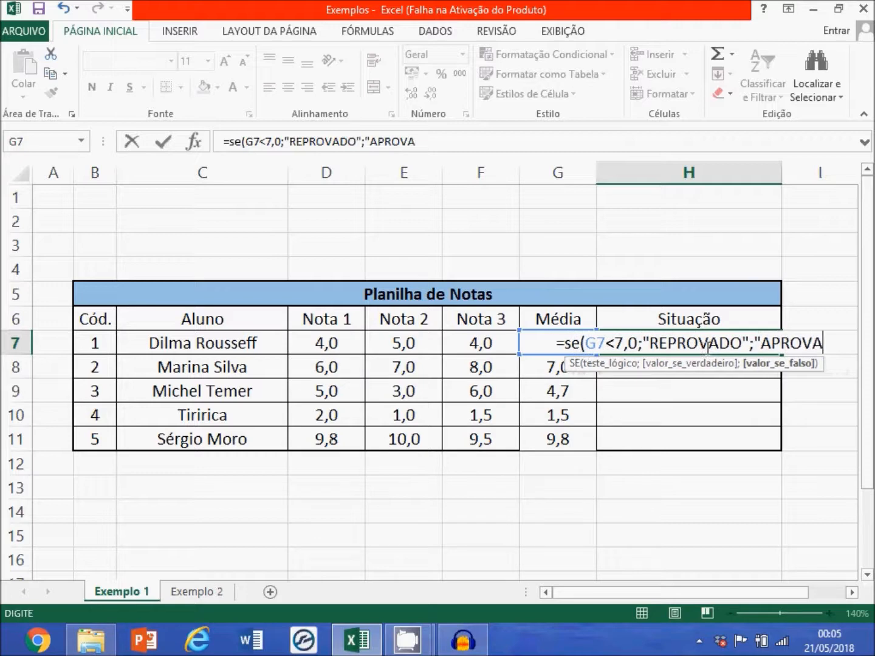
pyautogui.write(')')
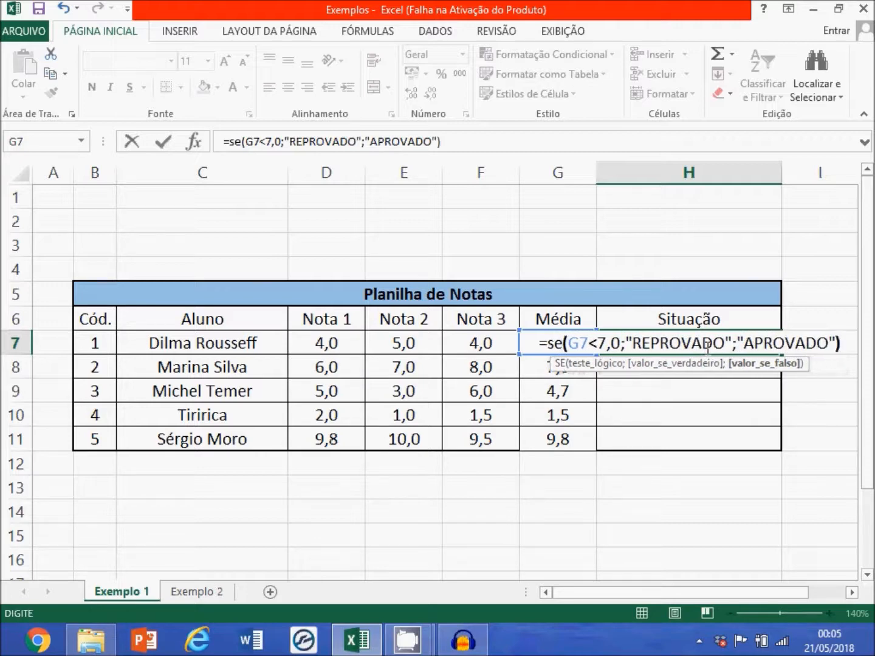
pyautogui.press('Return')
pyautogui.click(694, 341)
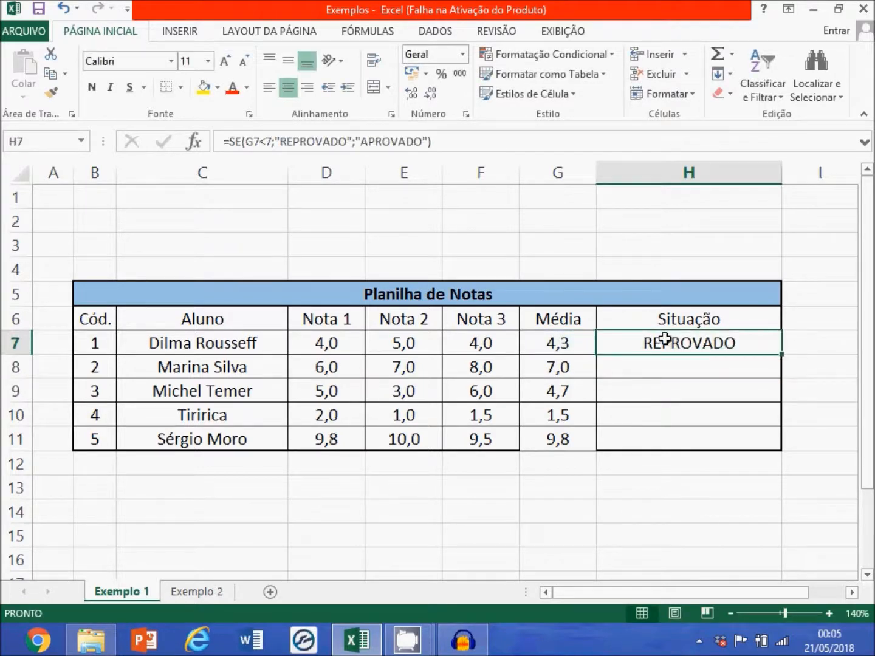
# Fill the Situação formula from H7 down to H11 and compare rows 8 and 11 with their averages.
pyautogui.click(565, 339)
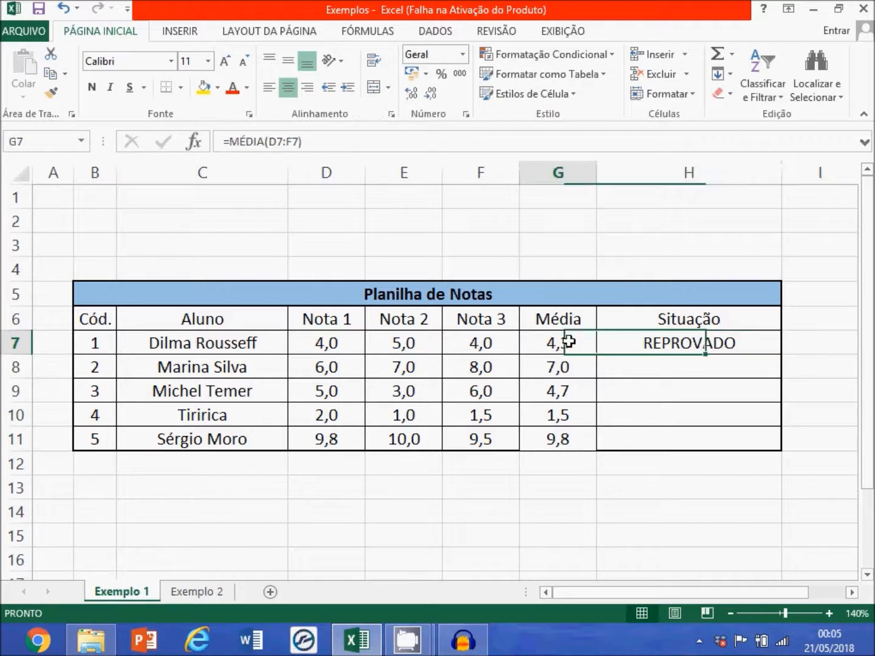
pyautogui.click(632, 345)
pyautogui.moveTo(781, 357); pyautogui.dragTo(783, 446)
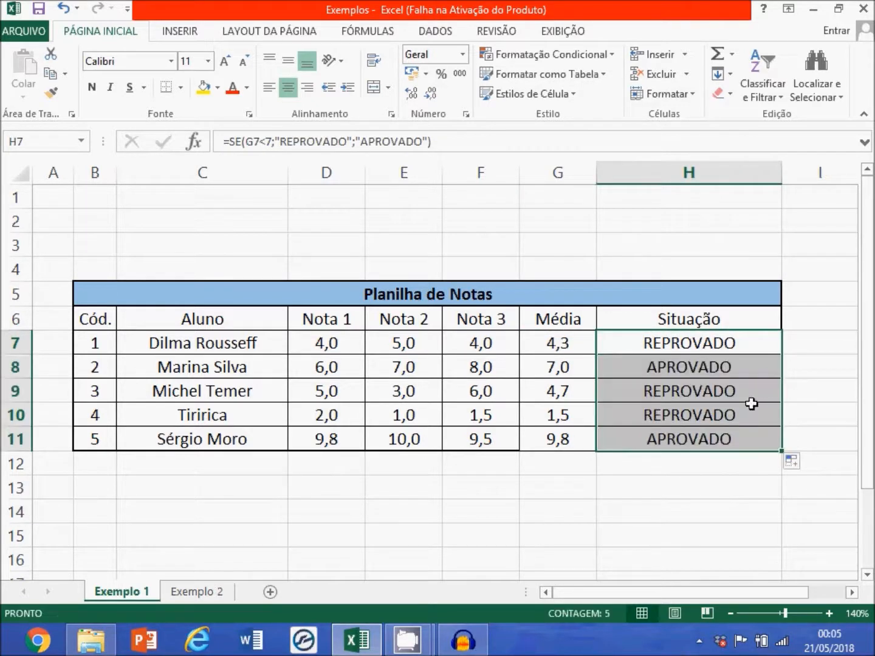
pyautogui.click(577, 372)
pyautogui.click(636, 371)
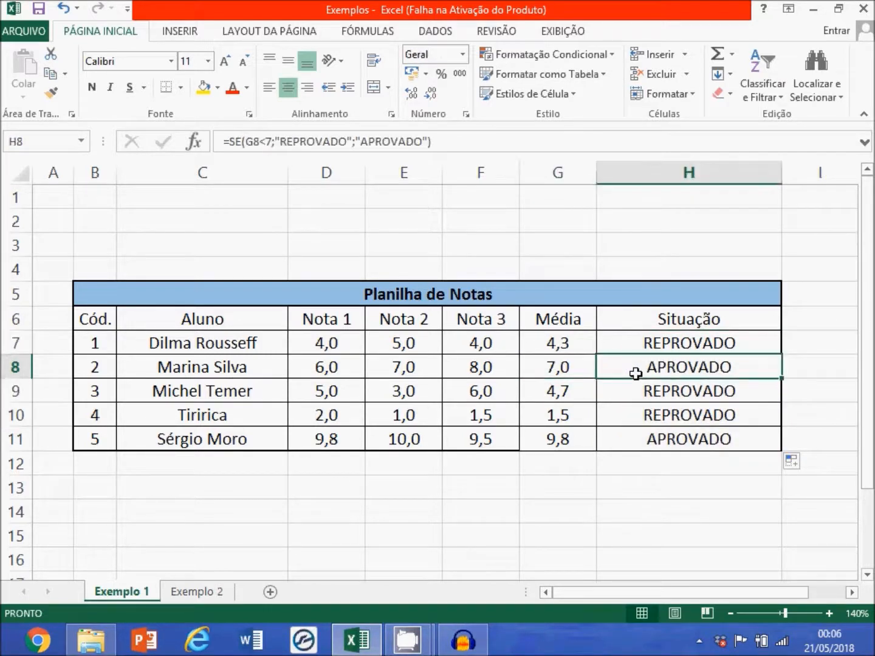
pyautogui.click(657, 447)
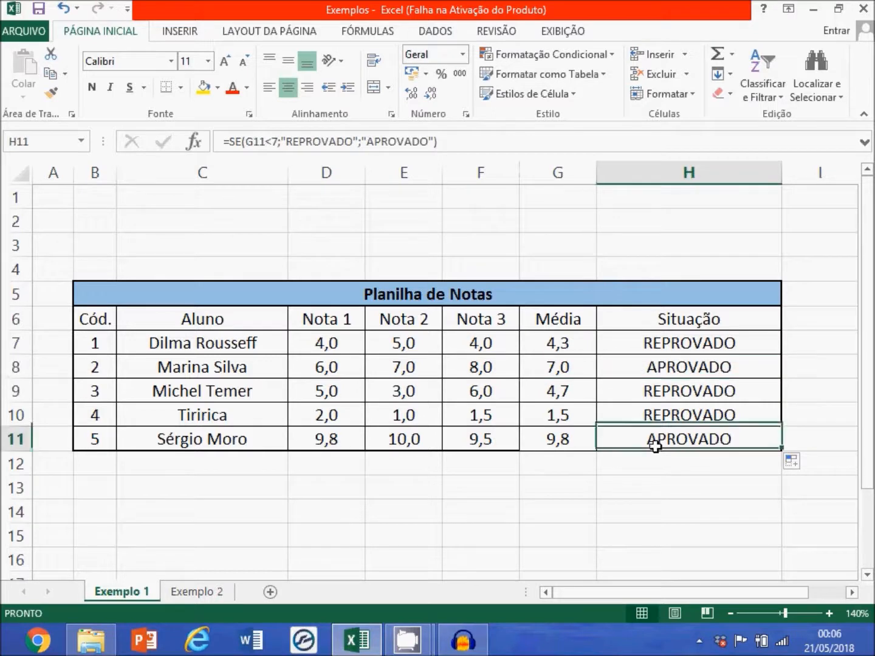
pyautogui.click(575, 372)
pyautogui.click(573, 437)
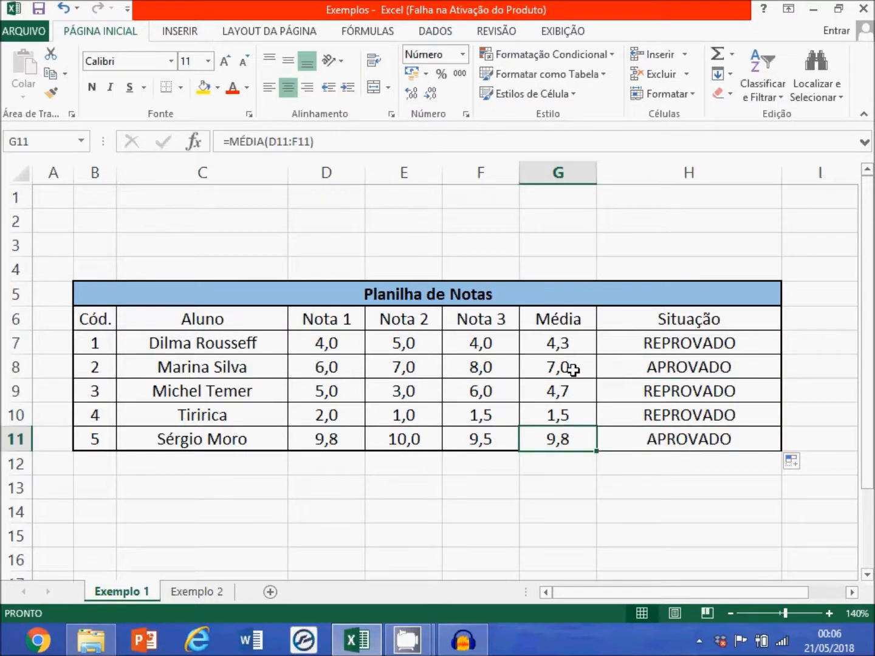
pyautogui.click(631, 361)
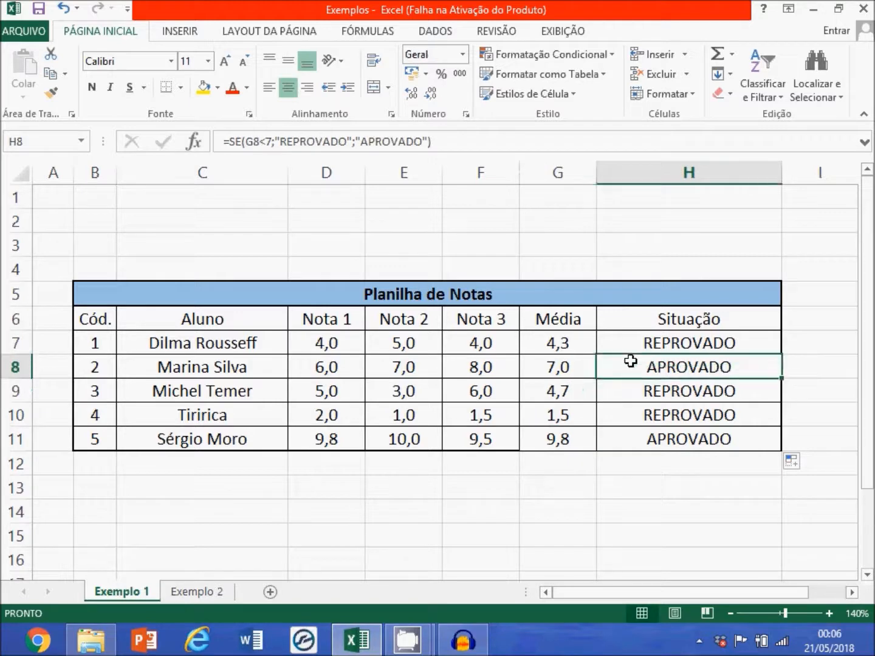
# Inspect the SE formulas in H8 and H7 without editing them, and undo the fill of H8:H11.
pyautogui.click(339, 141)
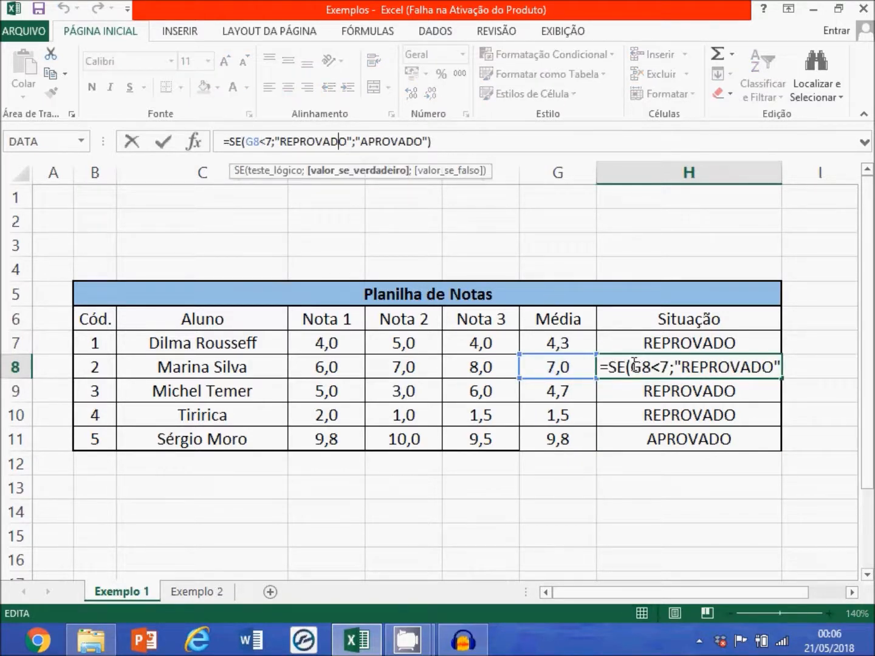
pyautogui.press('Escape')
pyautogui.doubleClick(641, 342)
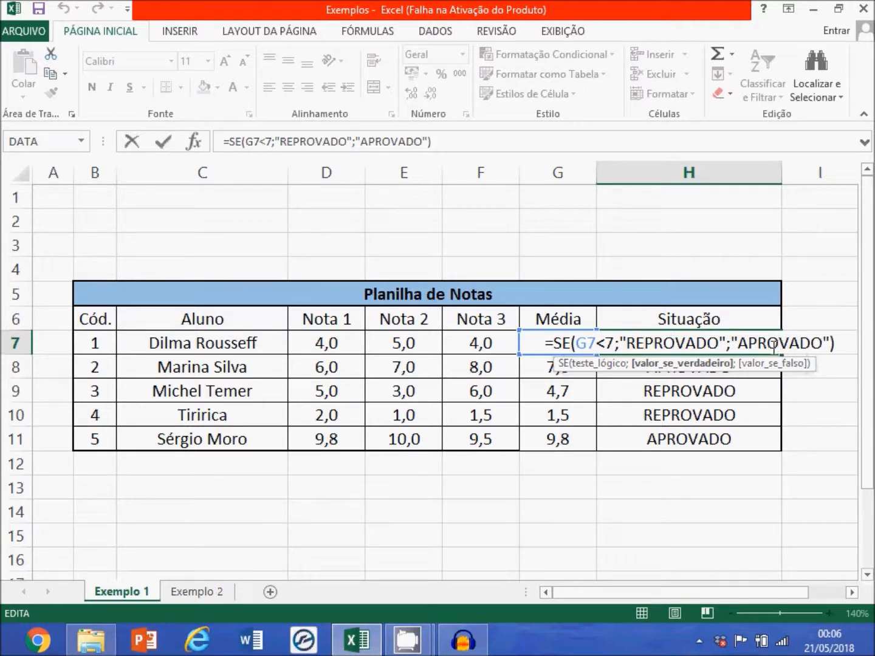
pyautogui.press('Escape')
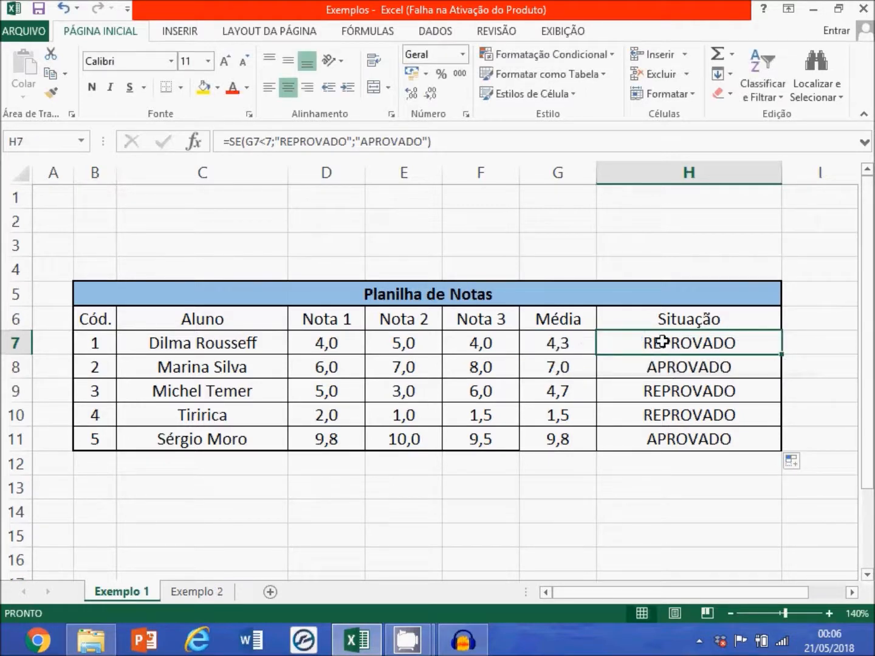
pyautogui.hotkey('ctrl', 'z')
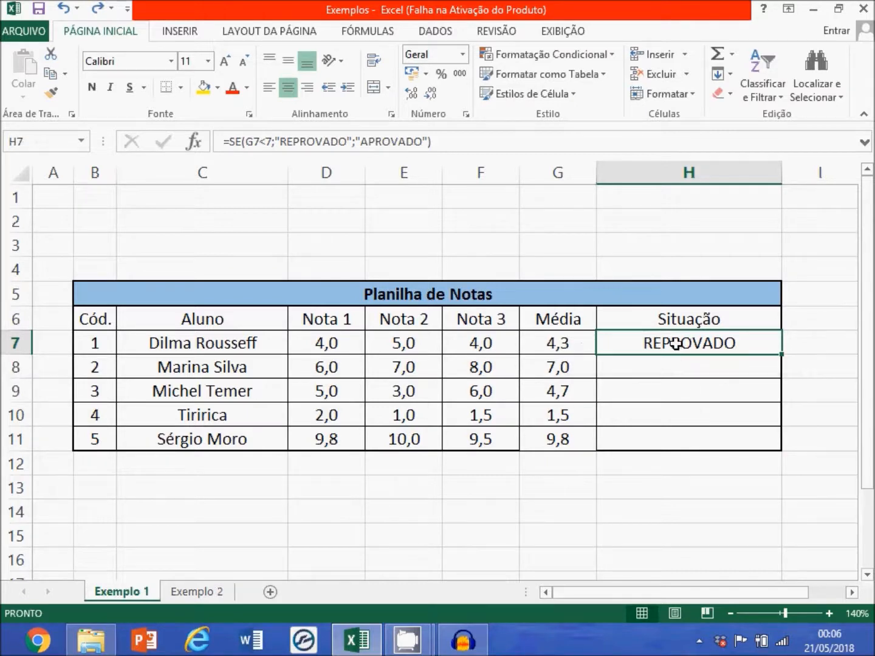
# Replace the formula in H7 with a new SE formula whose logical test is G7>=7,0.
pyautogui.press('Home')
pyautogui.click(676, 344)
pyautogui.press('Delete')
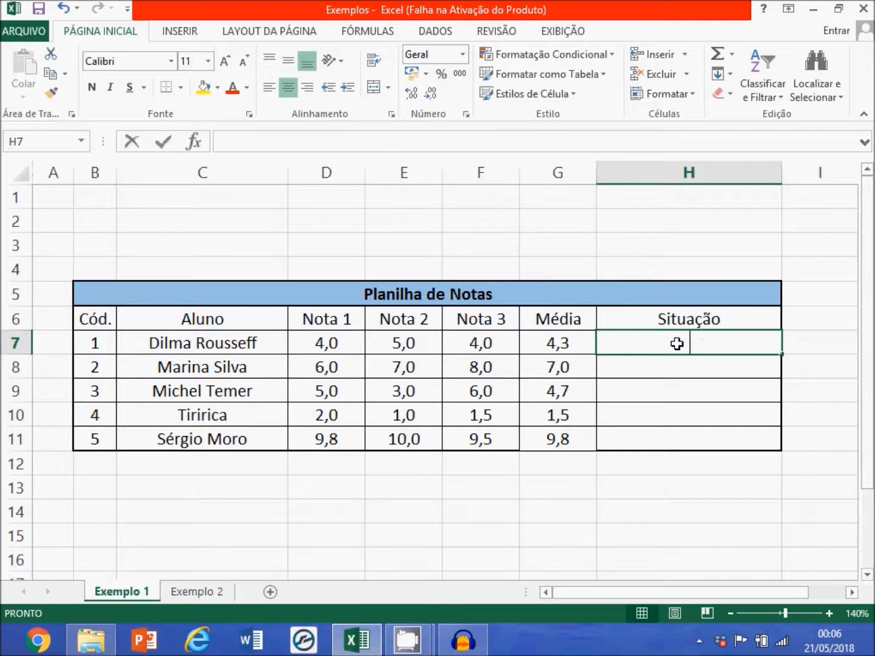
pyautogui.write('=se(')
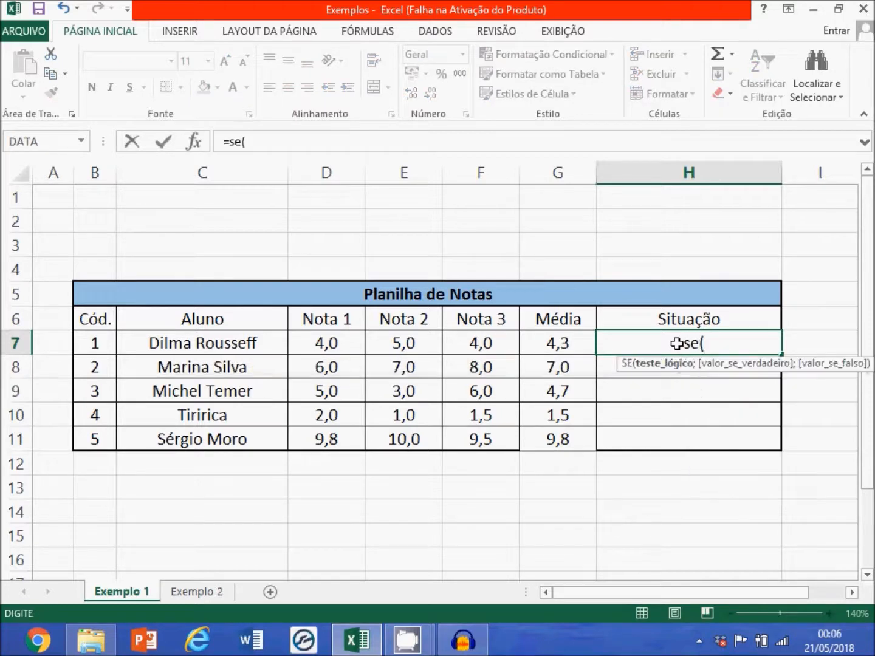
pyautogui.click(581, 347)
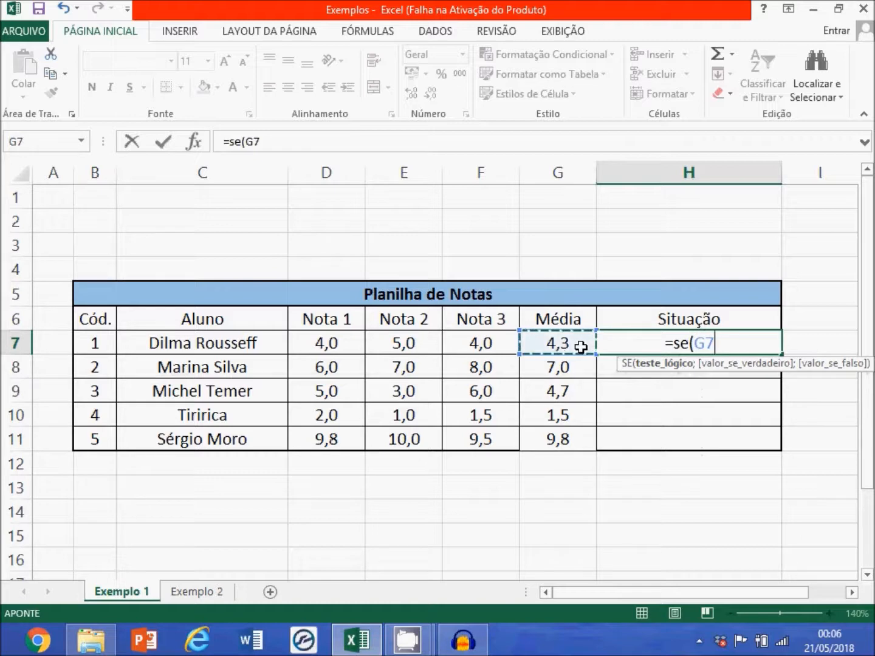
pyautogui.write('>')
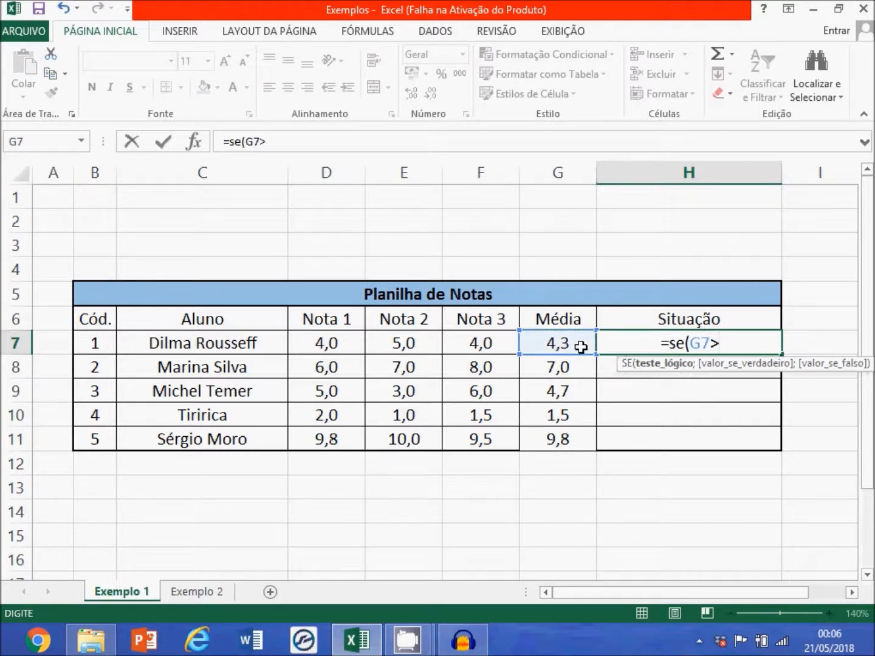
pyautogui.write('=')
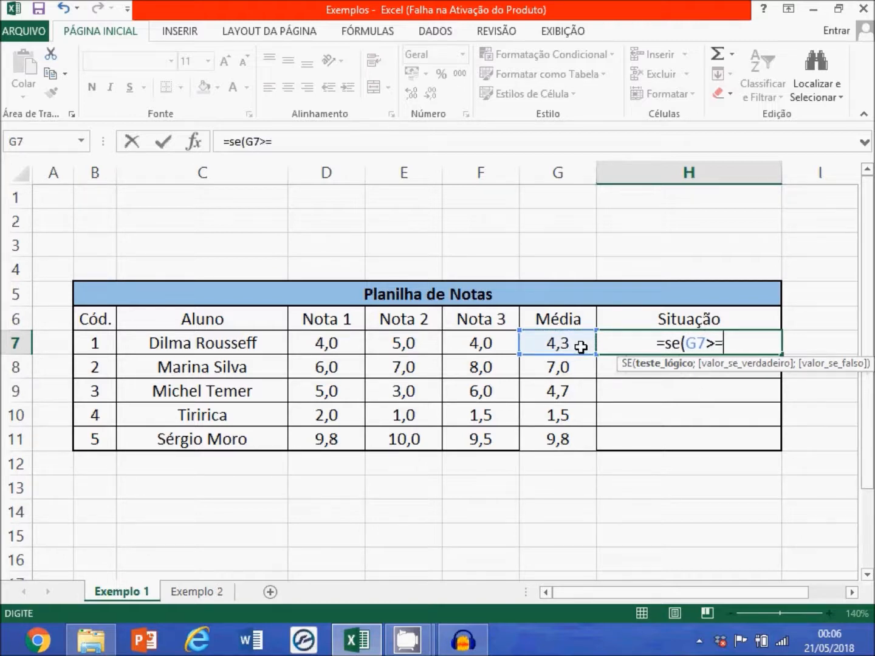
pyautogui.write('7,0')
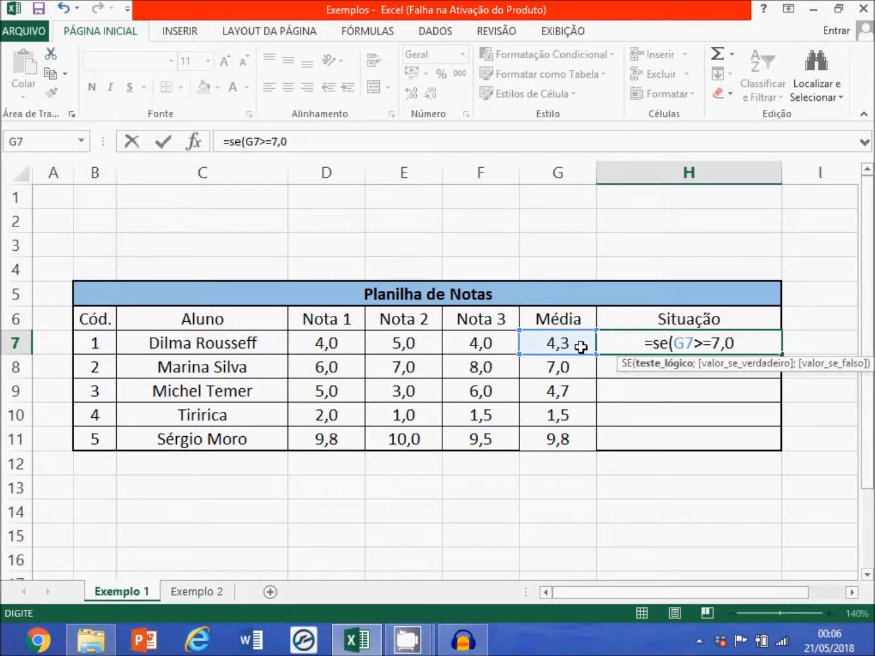
# Complete the SE formula in H7 with "APROVADO" if true and "REPROVADO" if false, and enter it.
pyautogui.write(';"APROVA')
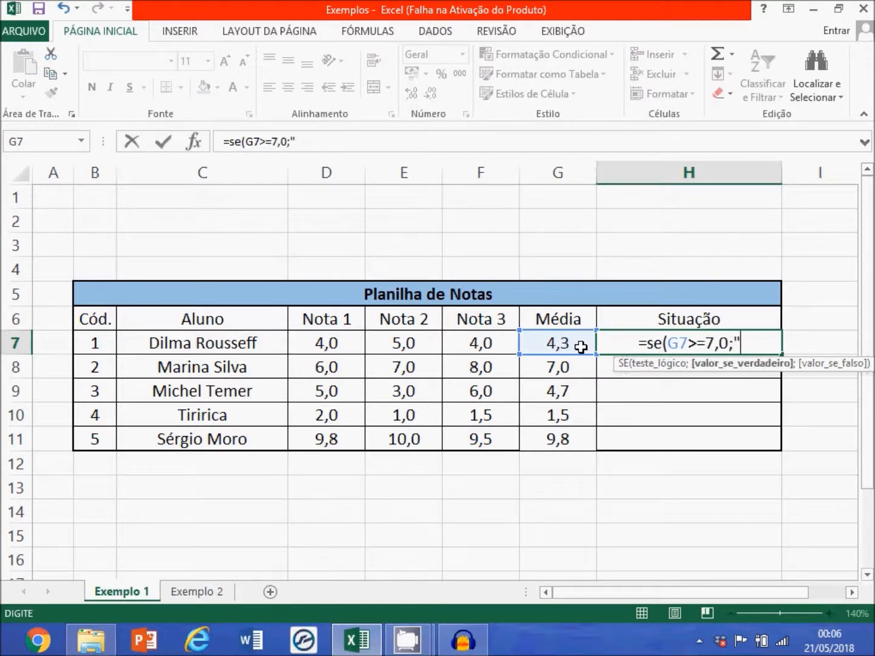
pyautogui.write('DO"')
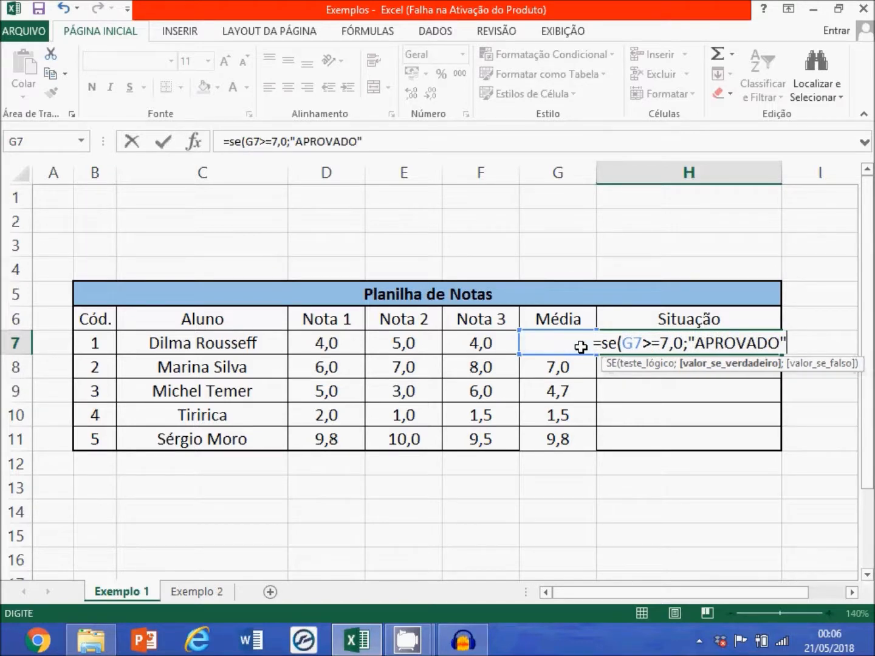
pyautogui.write(';')
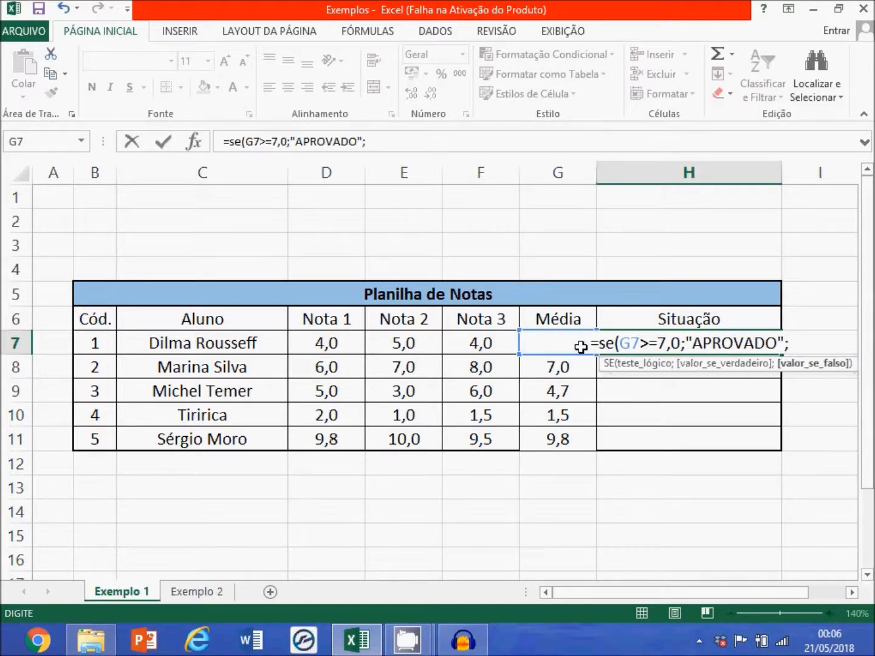
pyautogui.write('"R')
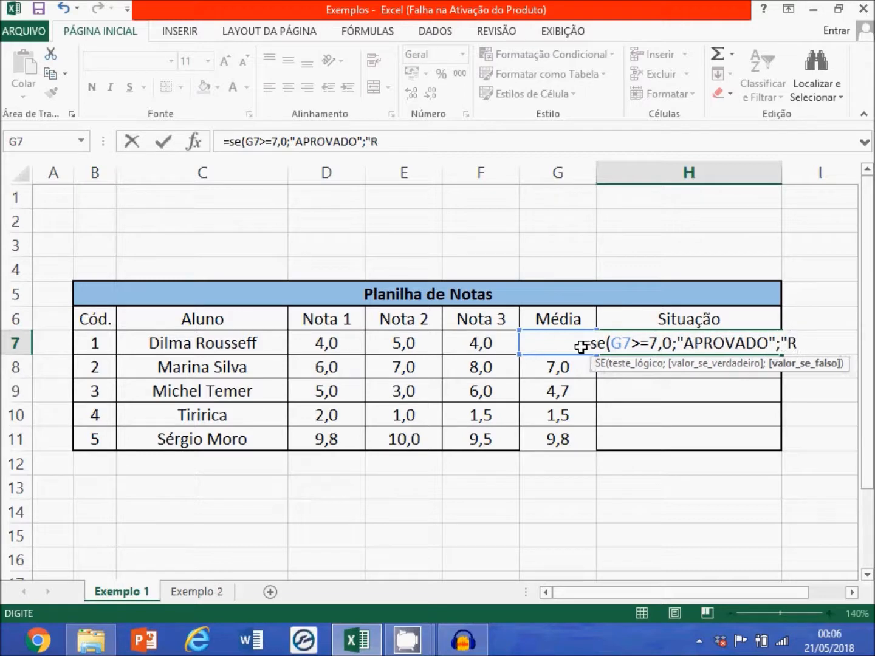
pyautogui.write('EPROVADO"')
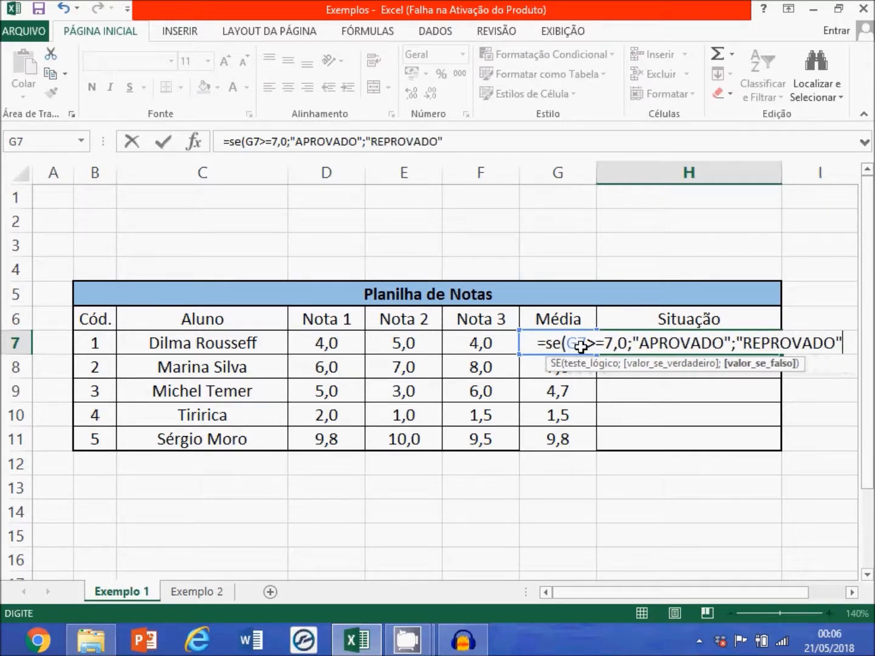
pyautogui.write(')')
pyautogui.press('Return')
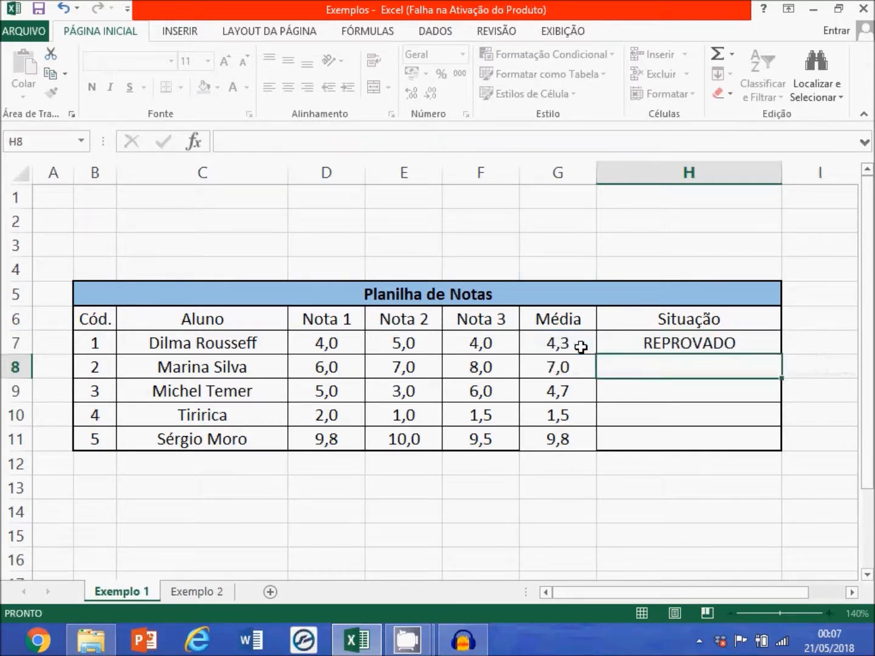
# Fill the SE formula from H7 down to H11 and inspect the >= operator in H7 without editing it.
pyautogui.click(672, 347)
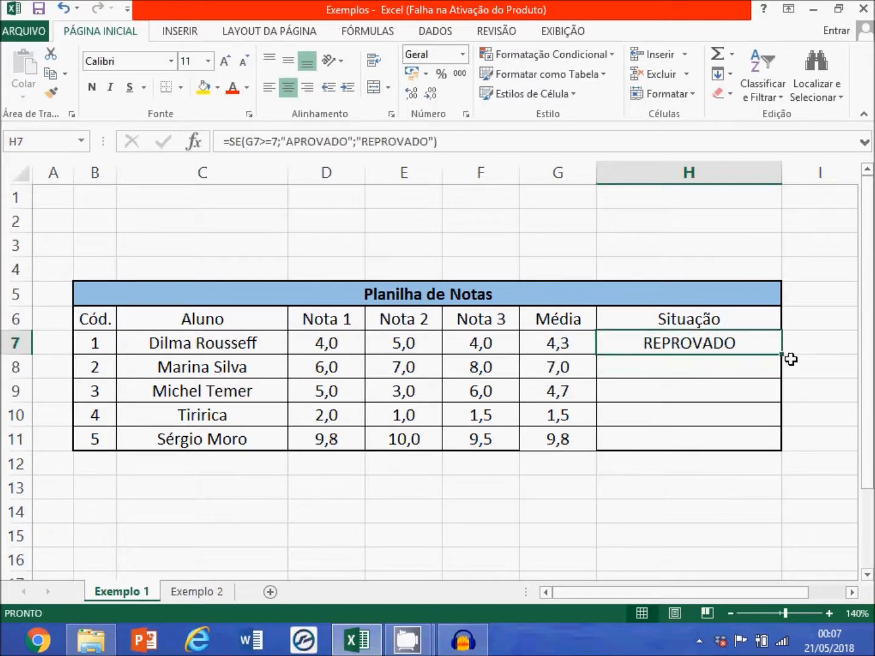
pyautogui.moveTo(783, 356); pyautogui.dragTo(766, 445)
pyautogui.click(632, 344)
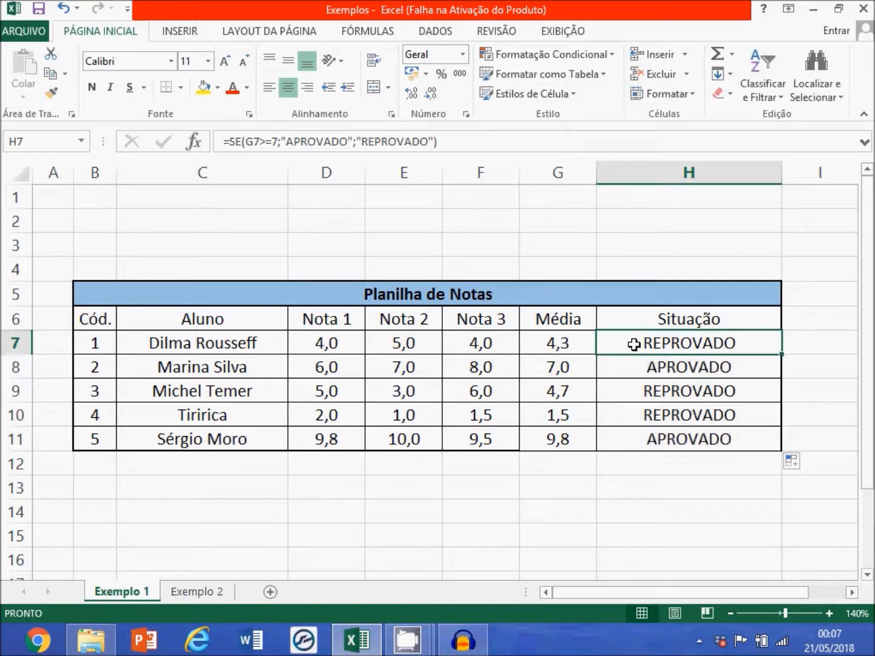
pyautogui.doubleClick(630, 345)
pyautogui.moveTo(592, 344); pyautogui.dragTo(609, 344)
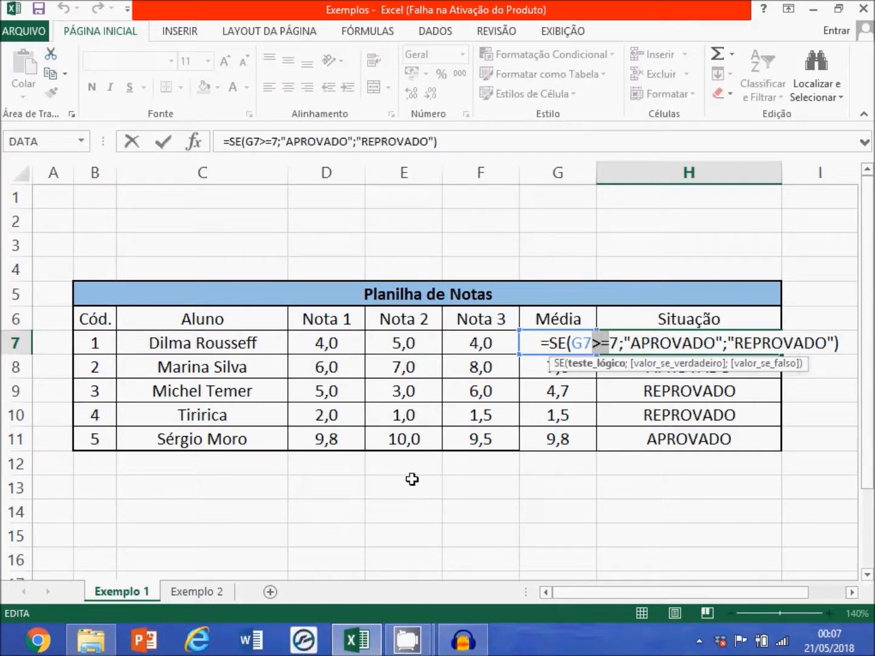
pyautogui.press('Escape')
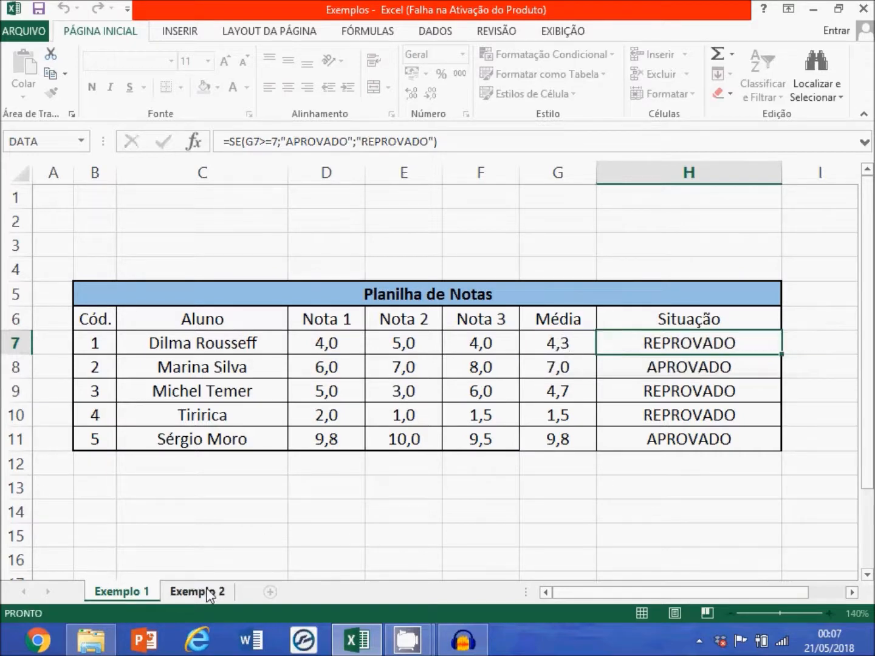
# On the Exemplo 2 sheet, review the salary and expenses and total C6:C10 with a SOMA formula in C11.
pyautogui.click(208, 593)
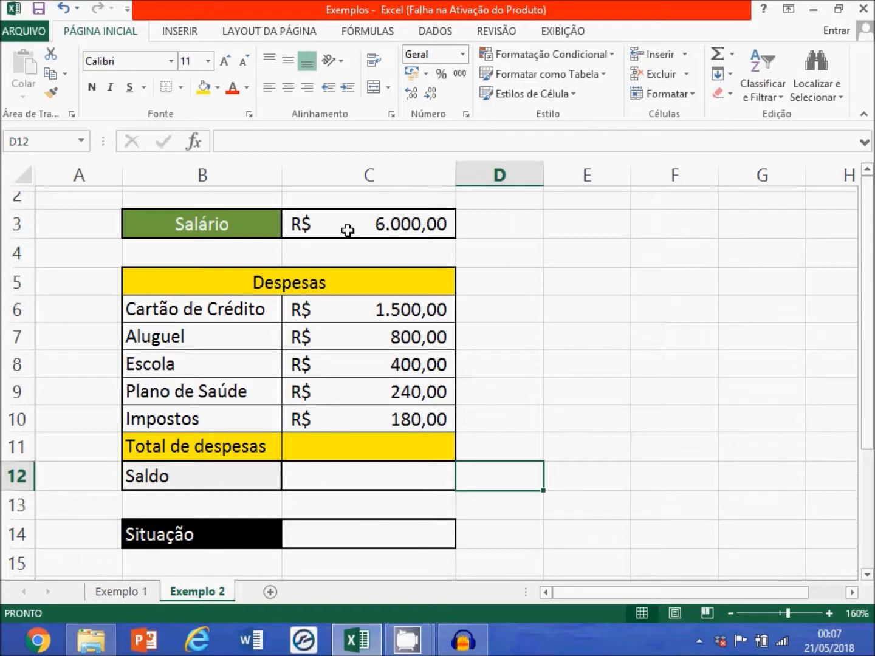
pyautogui.click(369, 227)
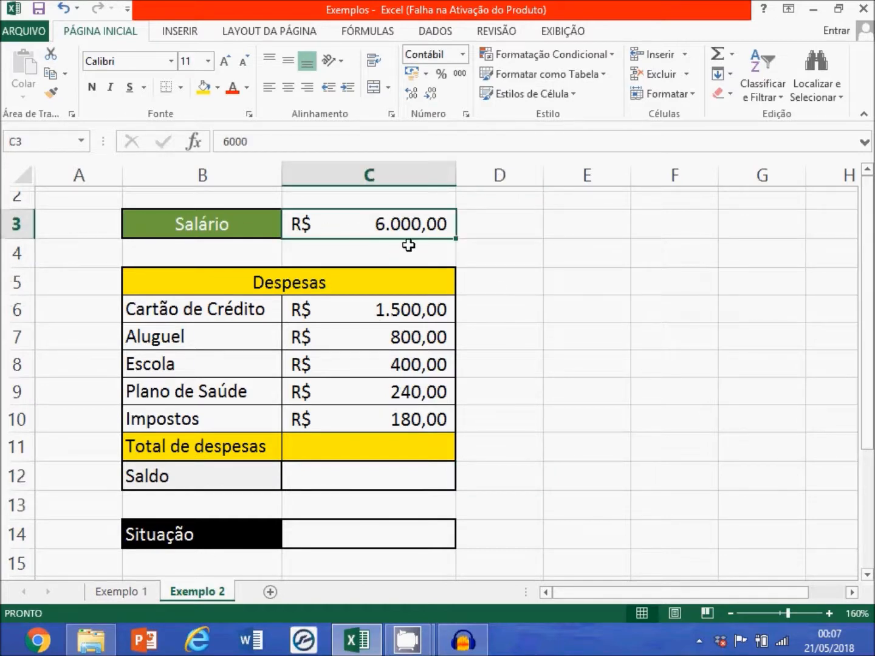
pyautogui.moveTo(369, 307); pyautogui.dragTo(372, 418)
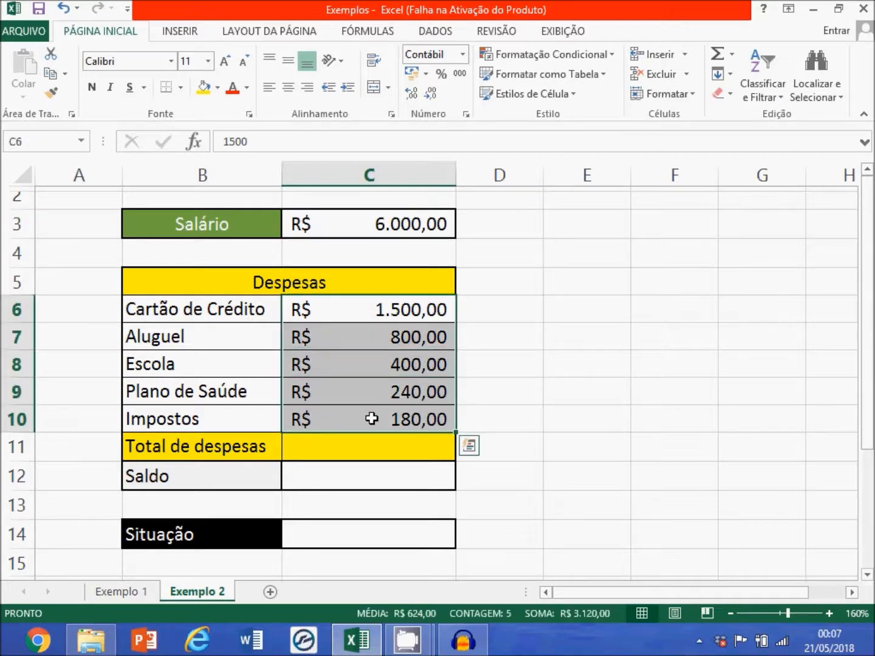
pyautogui.click(369, 450)
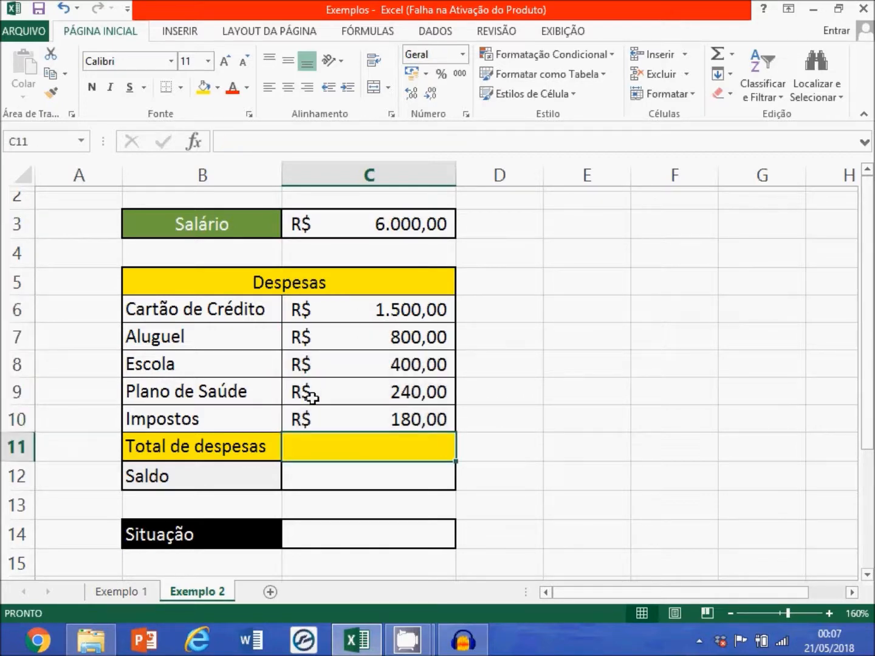
pyautogui.write('=SOMA(')
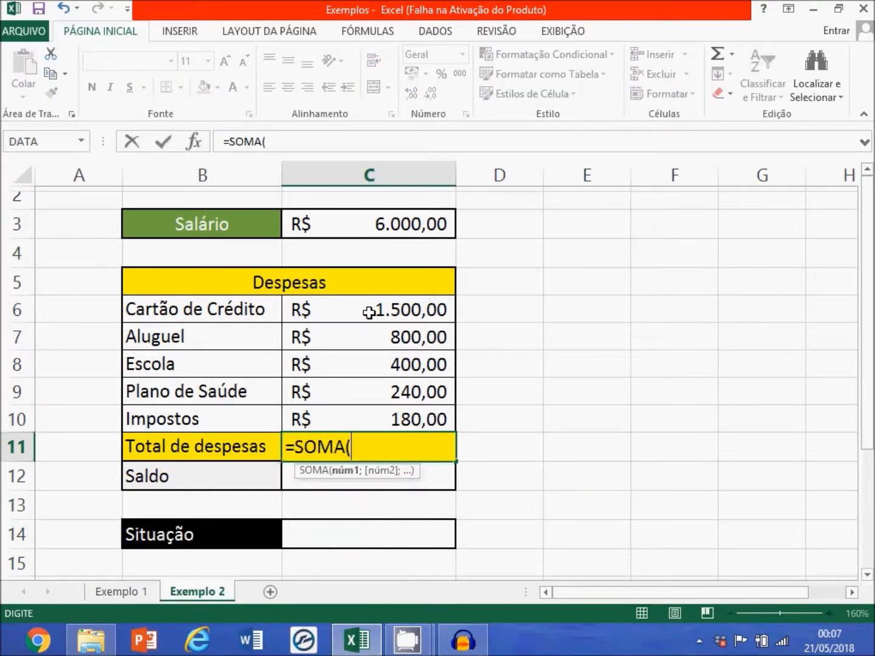
pyautogui.moveTo(369, 308); pyautogui.dragTo(361, 409)
pyautogui.write(')')
pyautogui.press('Return')
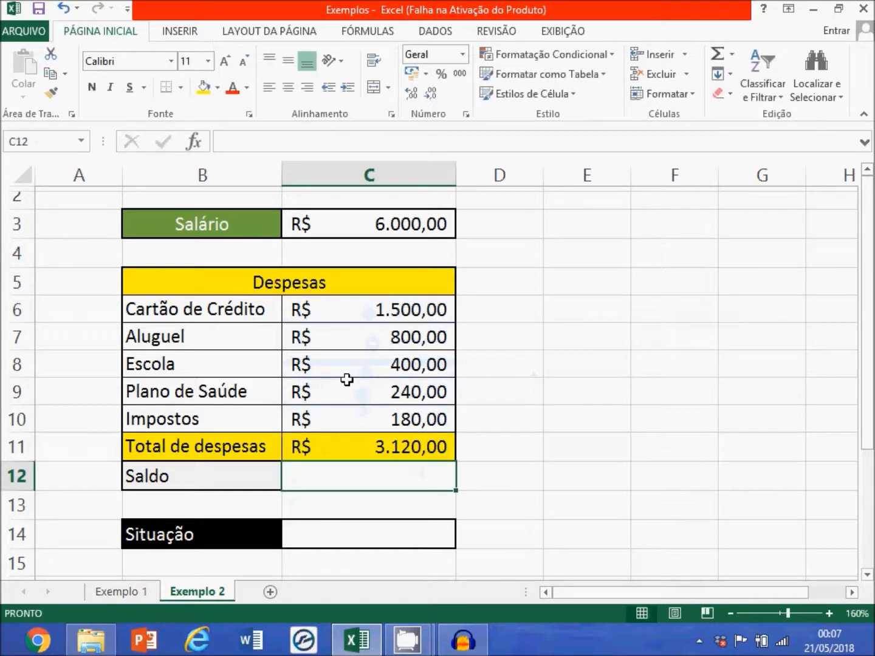
# Calculate the Saldo in C12 by subtracting the total expenses from the salary with =C3-C11.
pyautogui.click(358, 451)
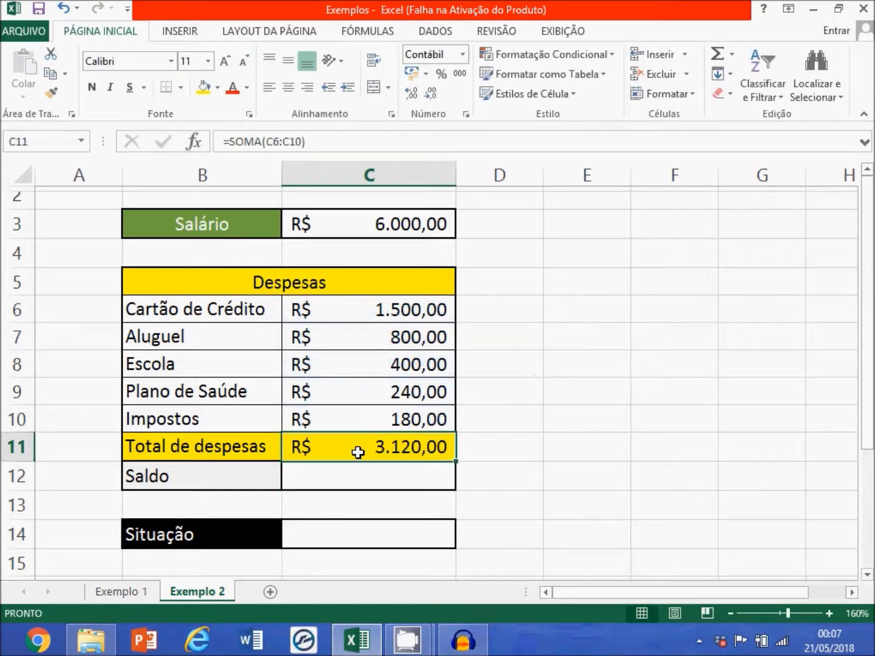
pyautogui.click(391, 483)
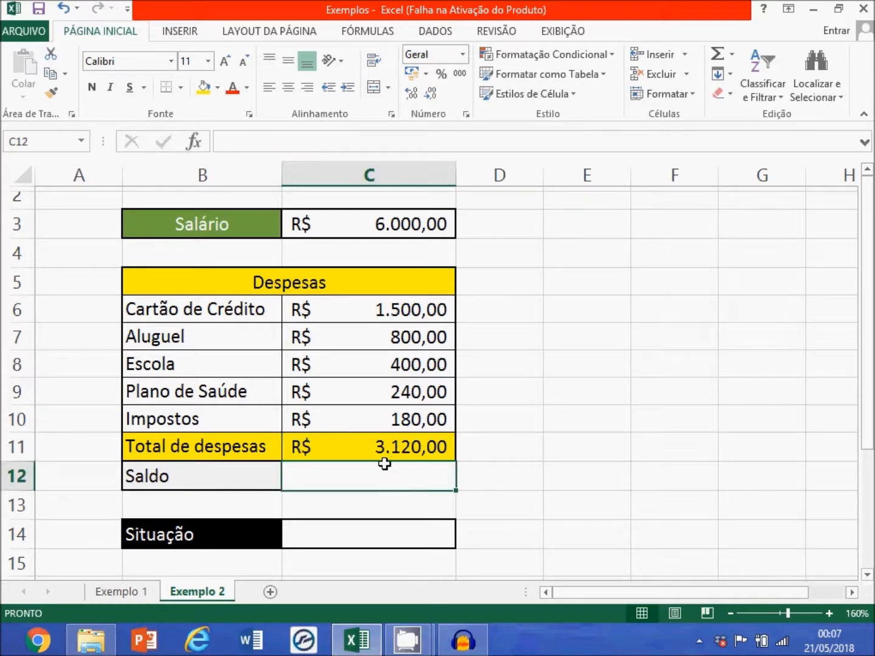
pyautogui.click(396, 225)
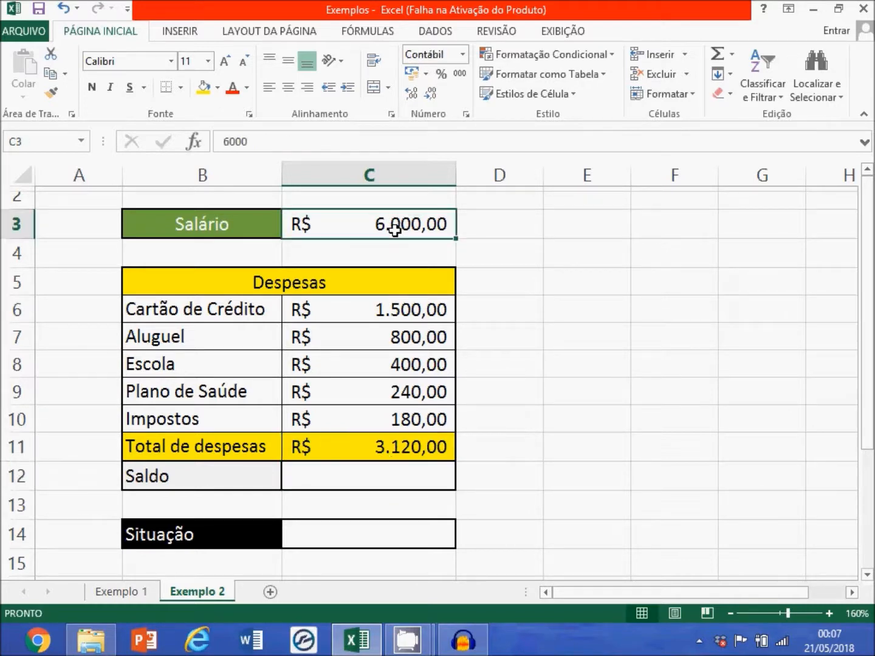
pyautogui.click(388, 449)
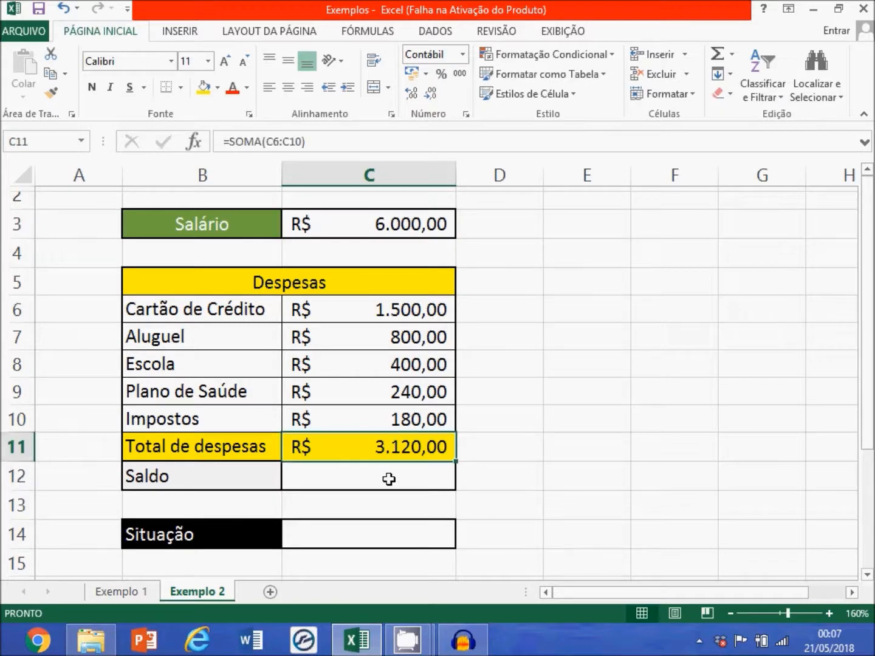
pyautogui.click(389, 480)
pyautogui.write('=')
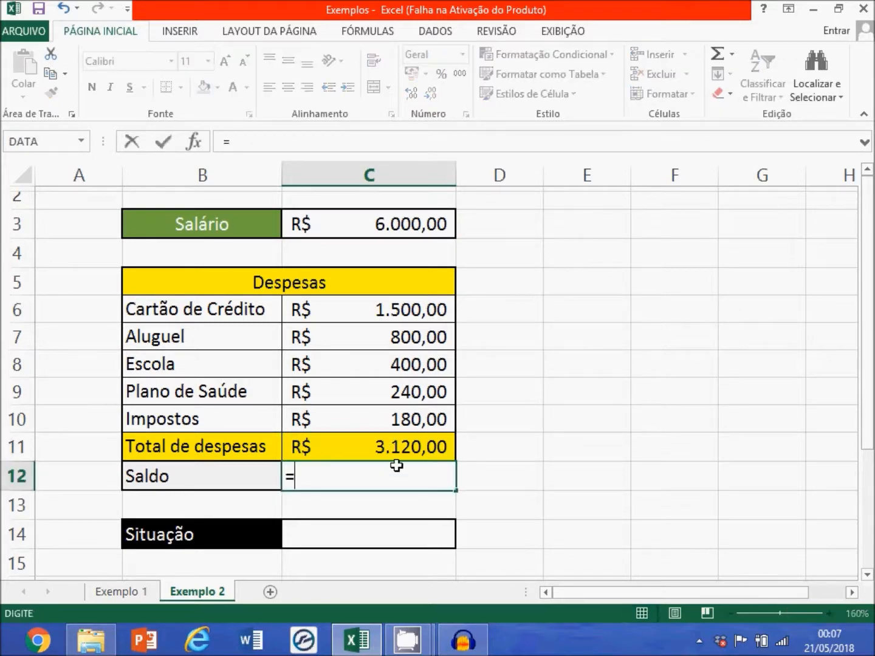
pyautogui.click(385, 226)
pyautogui.write('-')
pyautogui.click(383, 451)
pyautogui.press('Return')
pyautogui.press('Up')
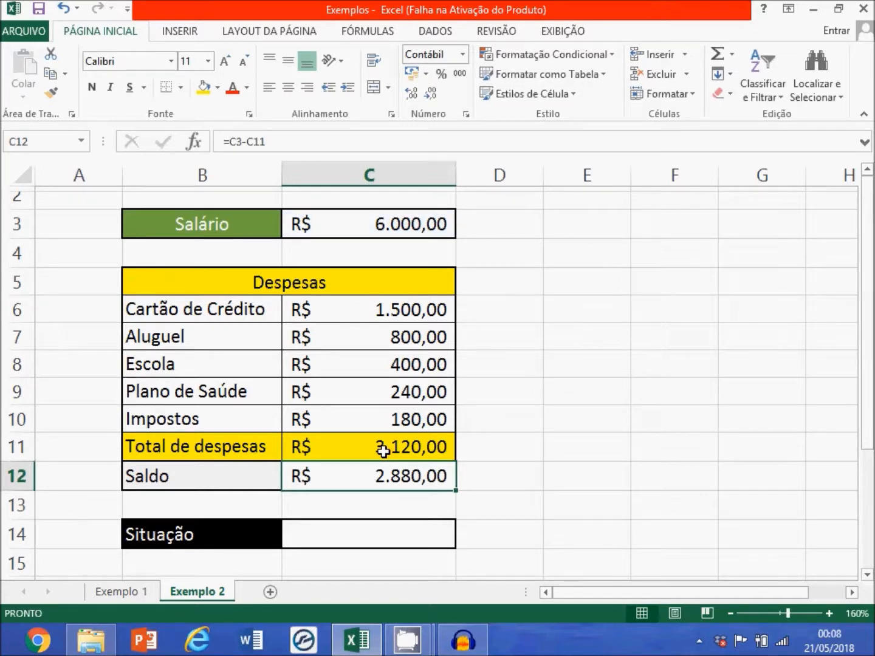
# Start an SE formula in the Situação cell C14 that tests whether the Saldo is negative with C12<0.
pyautogui.press('Down')
pyautogui.press('Down')
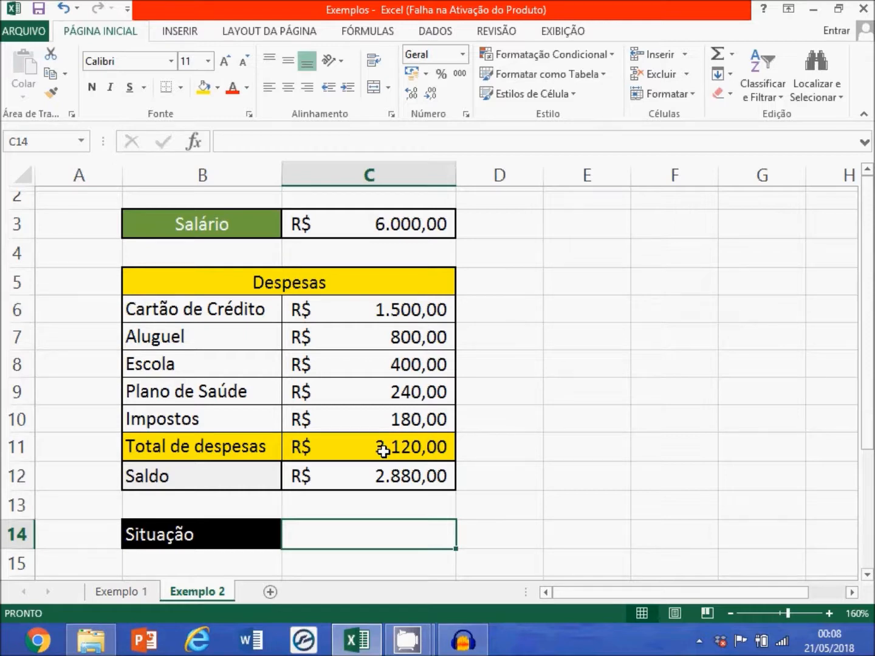
pyautogui.write('=')
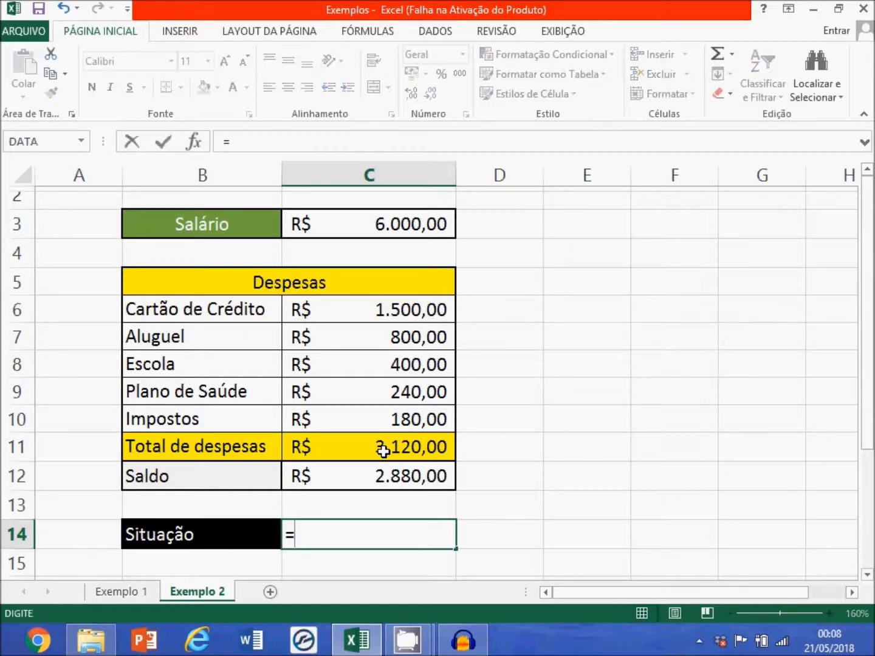
pyautogui.write('se(')
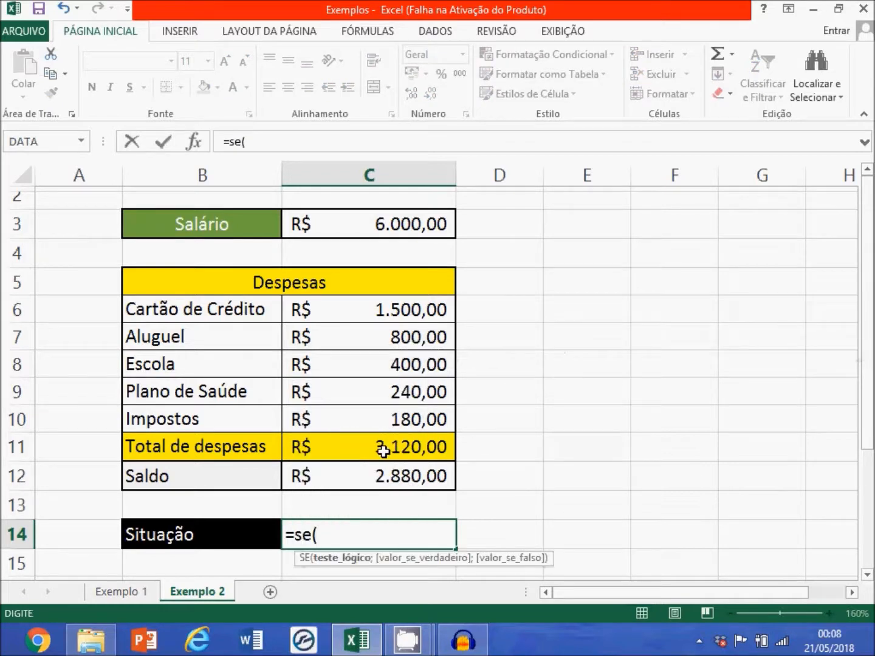
pyautogui.click(370, 481)
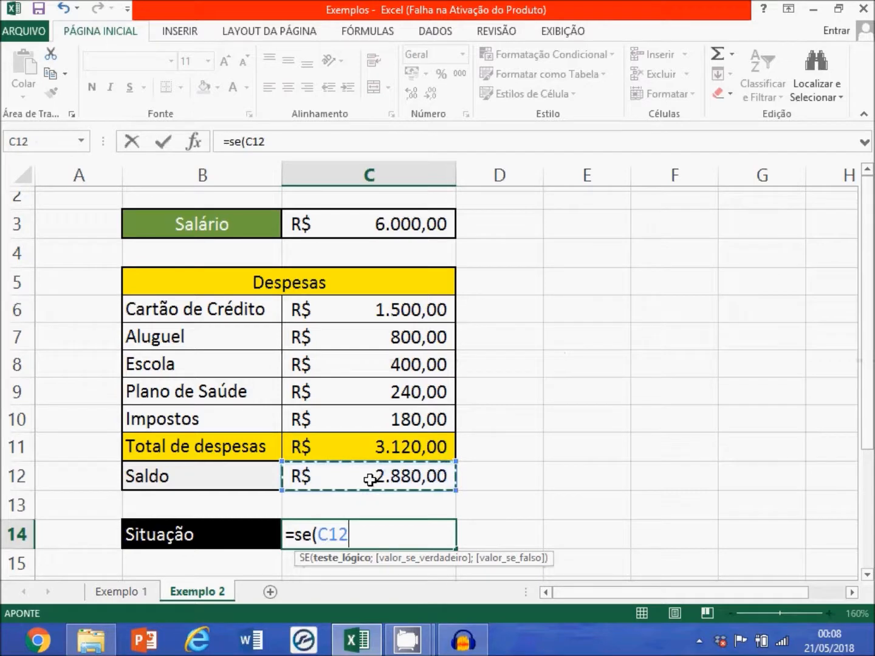
pyautogui.write('<')
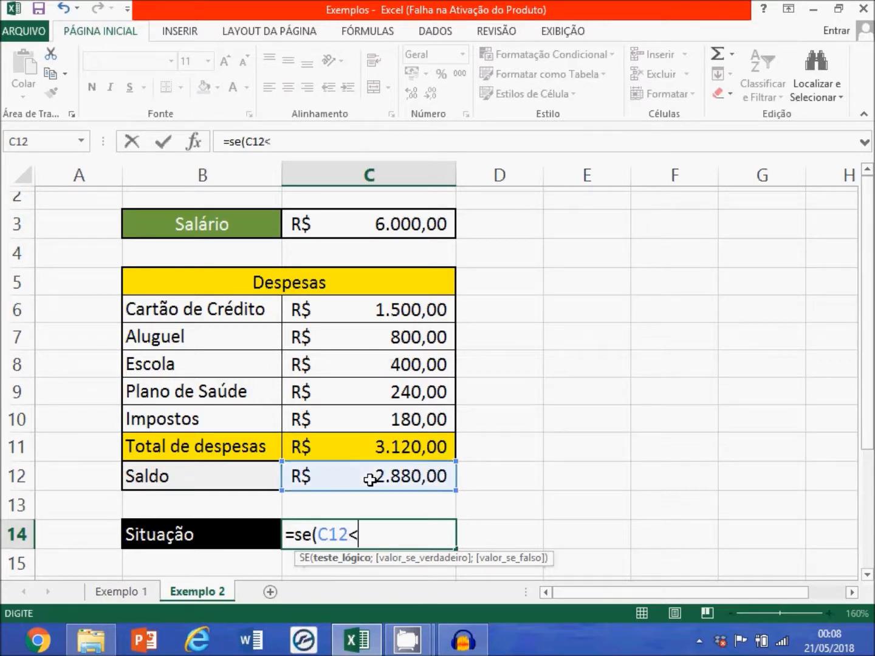
pyautogui.write('0')
# Complete the SE formula in C14 with "PREJUÍZO" if true and "LUCRO" if false, enter it, and compare C14 with the Saldo.
pyautogui.write(';"PRE')
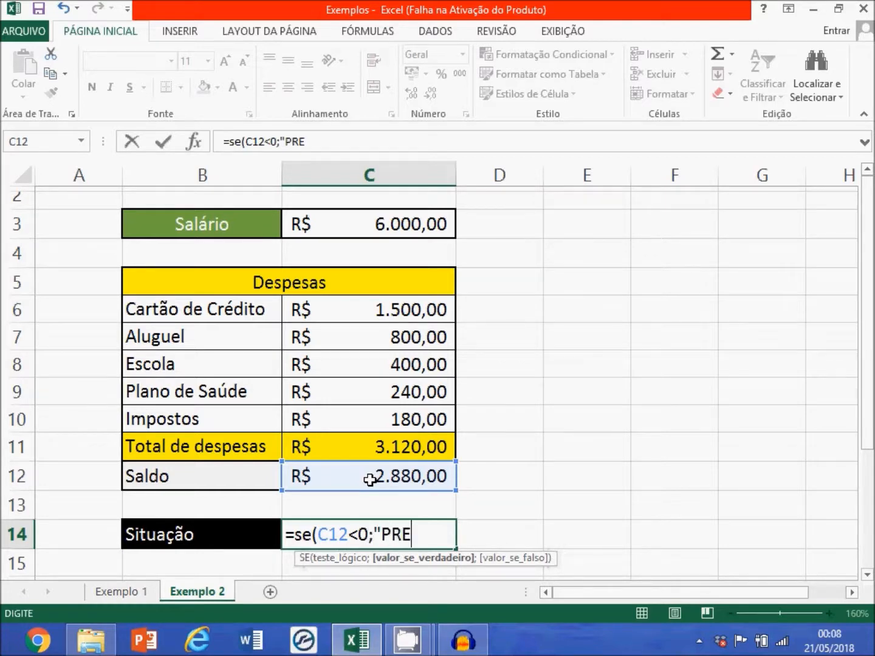
pyautogui.write('JUÍZO"')
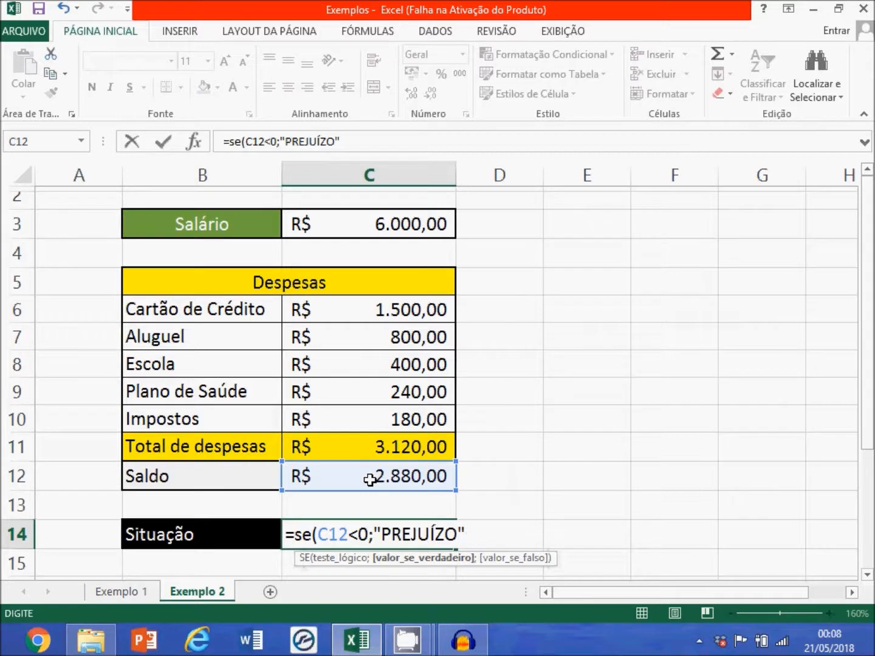
pyautogui.write(';')
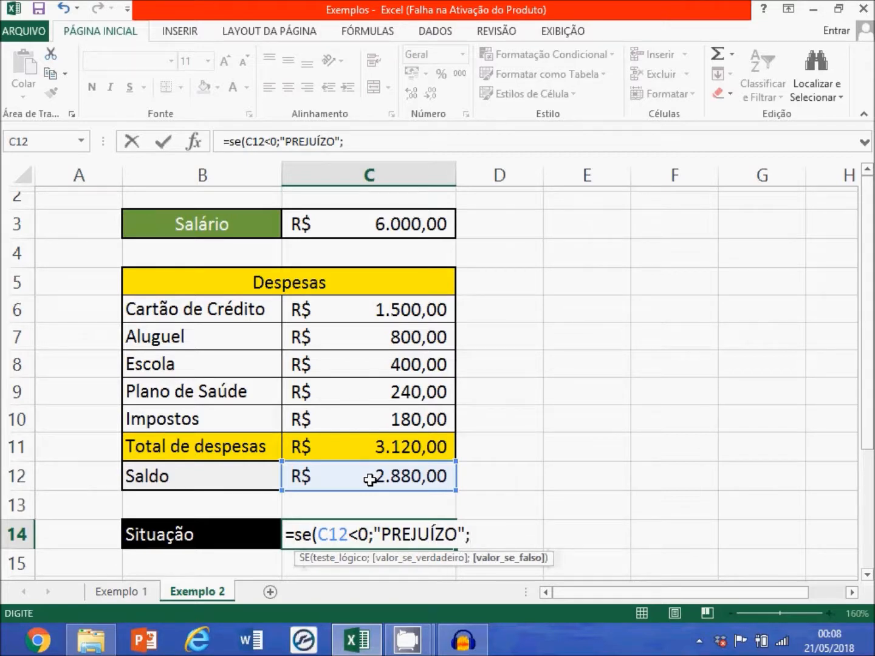
pyautogui.write('"LUC')
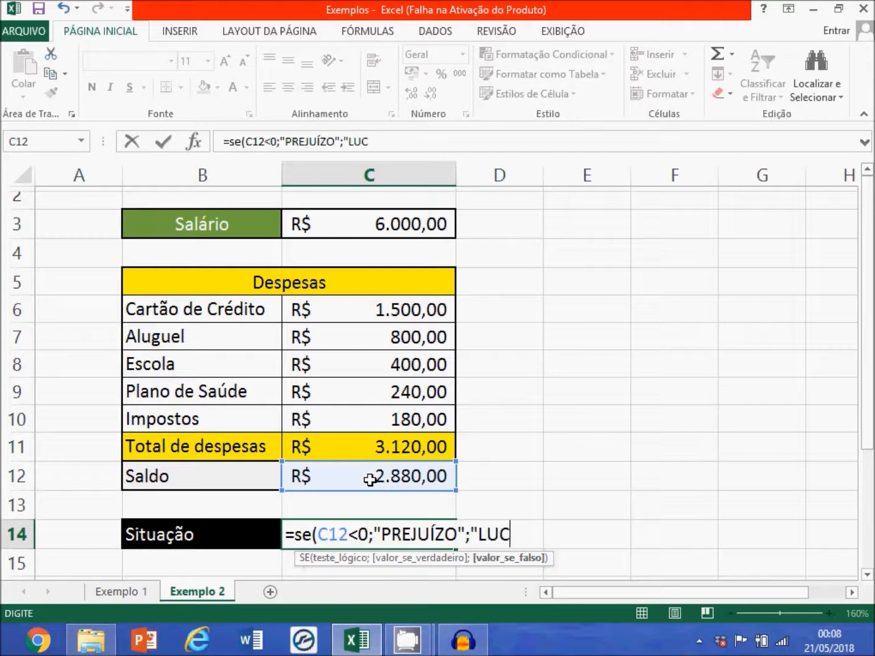
pyautogui.write('RO")')
pyautogui.press('Return')
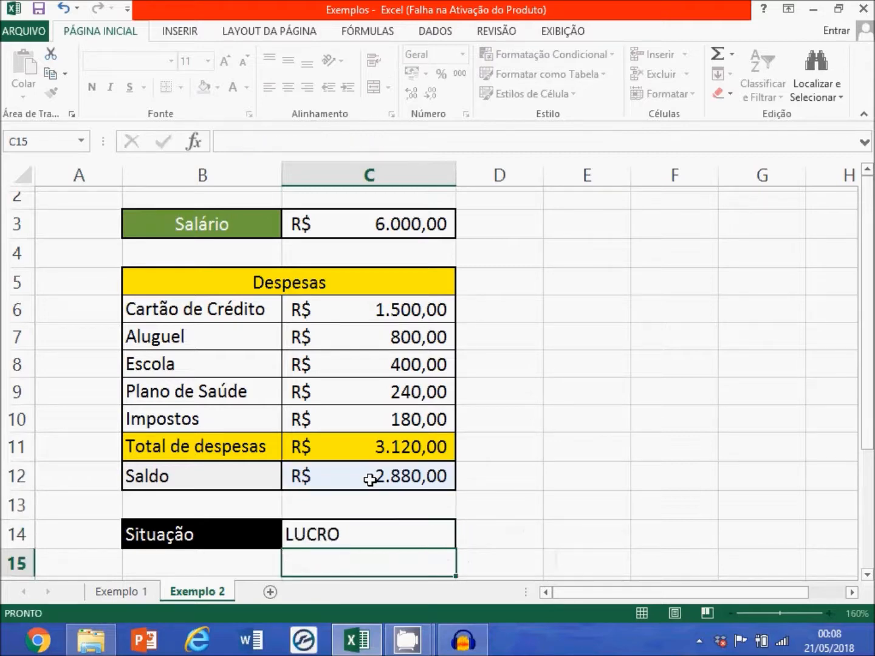
pyautogui.press('Up')
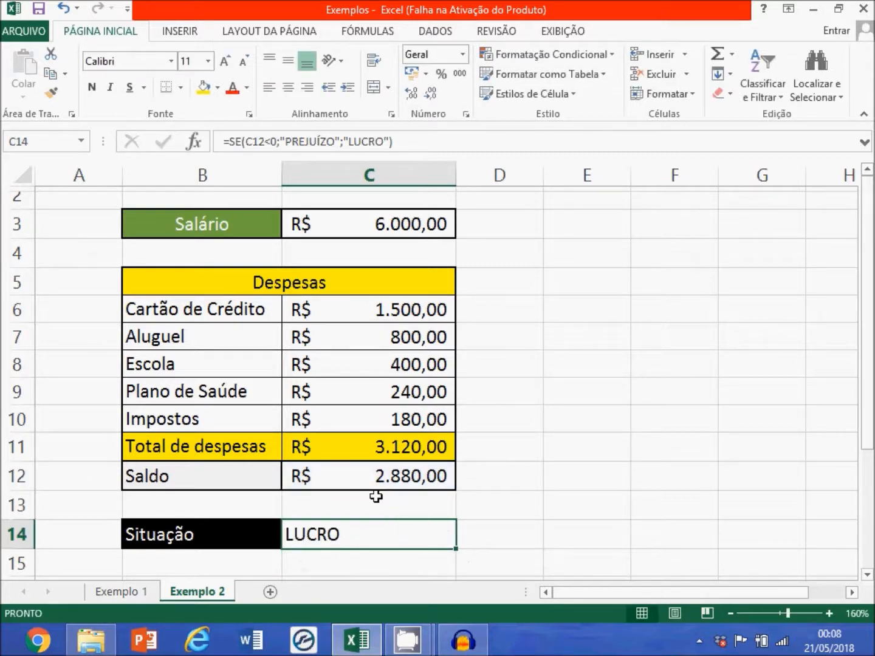
pyautogui.click(374, 474)
pyautogui.click(361, 518)
pyautogui.click(317, 475)
pyautogui.click(336, 533)
# Raise the expenses: set Aluguel to 1600, Escola to 800, Plano de Saúde to 600 and Impostos to 500.
pyautogui.click(389, 338)
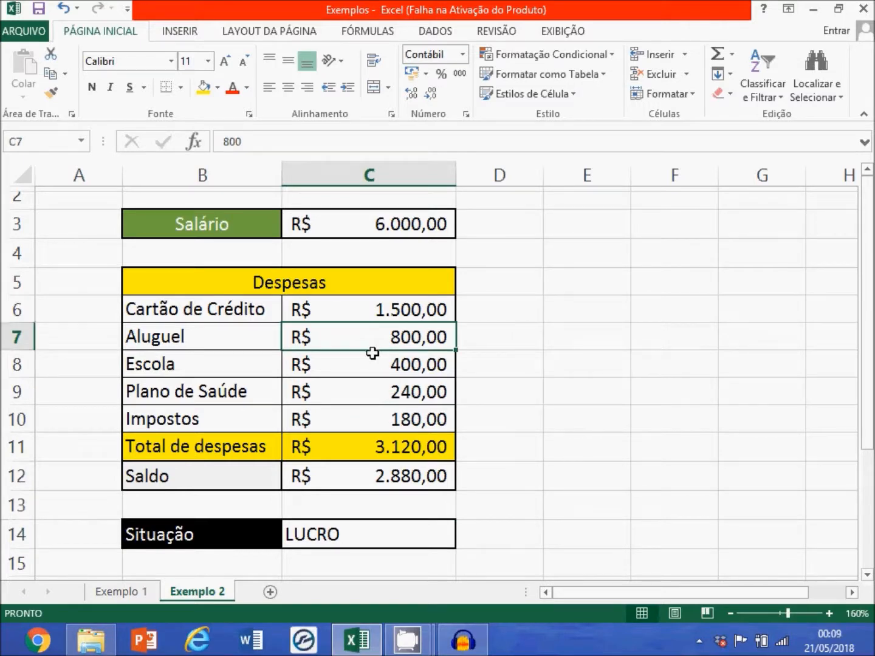
pyautogui.write('1600')
pyautogui.press('Return')
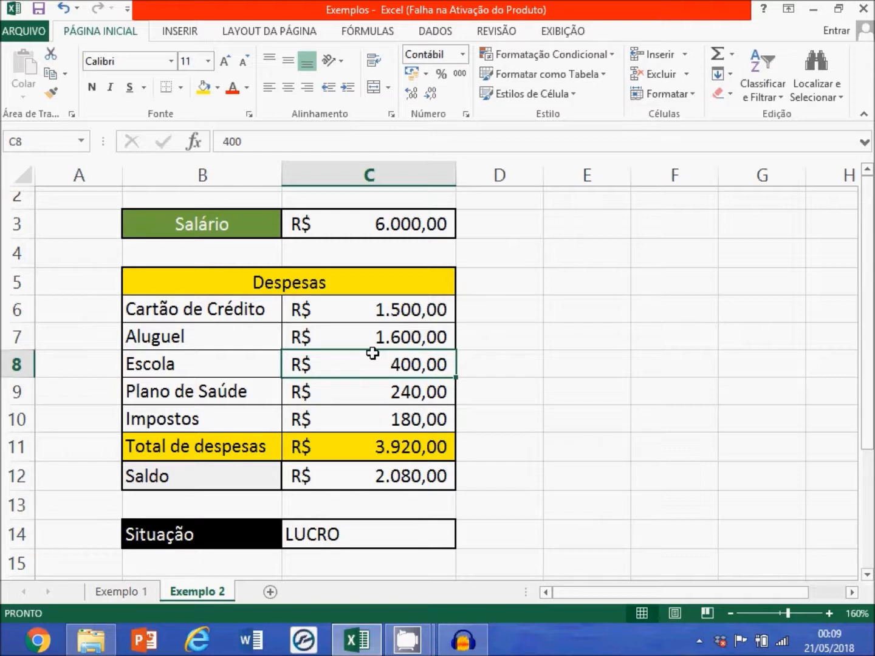
pyautogui.write('800')
pyautogui.press('Return')
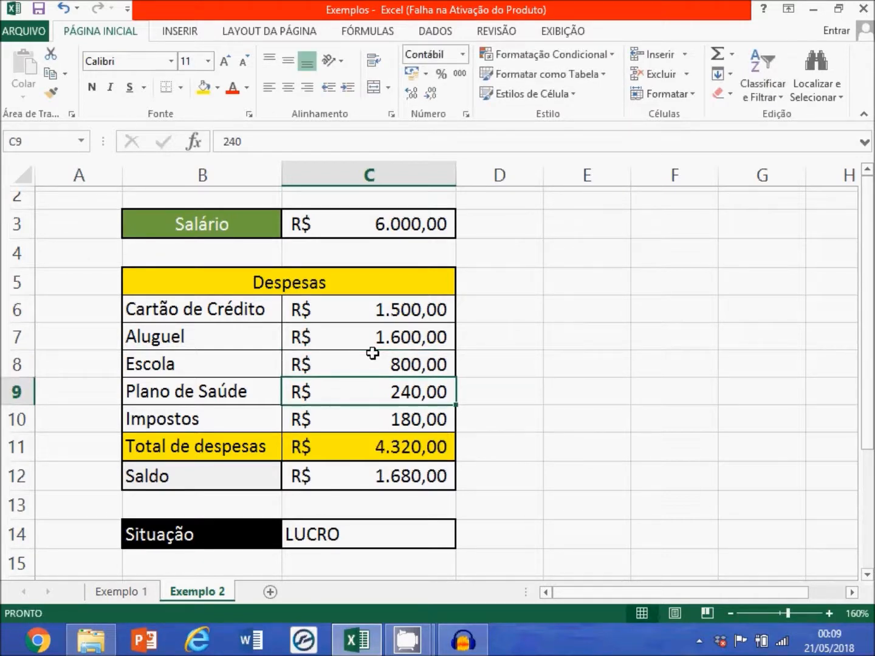
pyautogui.write('600')
pyautogui.press('Return')
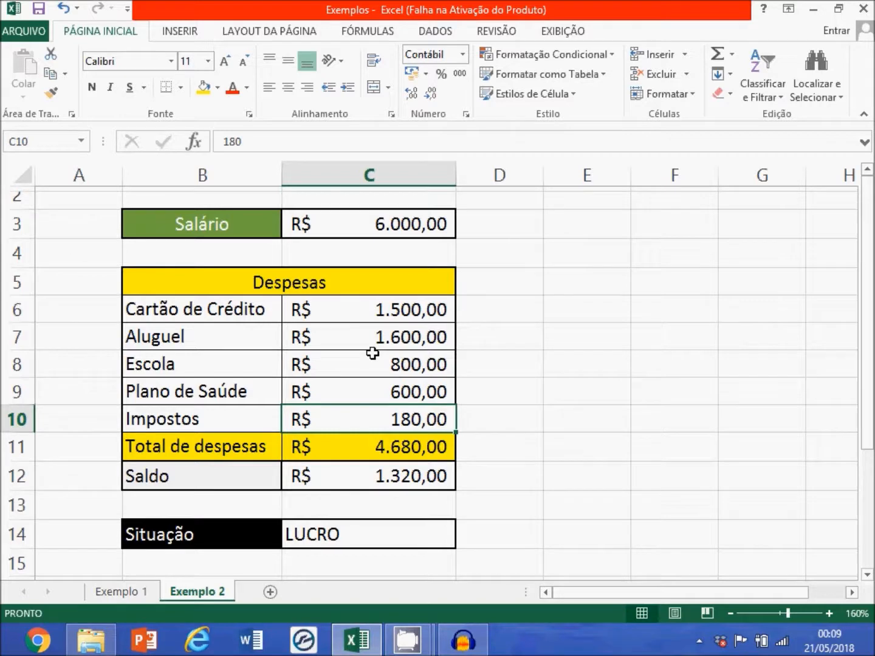
pyautogui.write('500')
pyautogui.press('Return')
# Set the Cartão de Crédito expense in C6 to 3000.
pyautogui.press('Up')
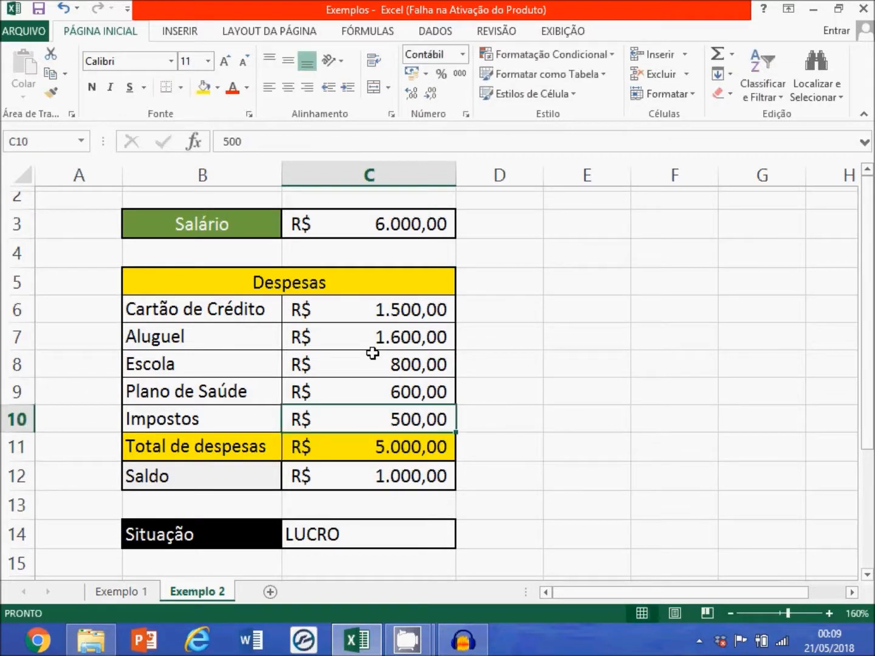
pyautogui.press('Up')
pyautogui.press('Up')
pyautogui.press('Up')
pyautogui.press('Up')
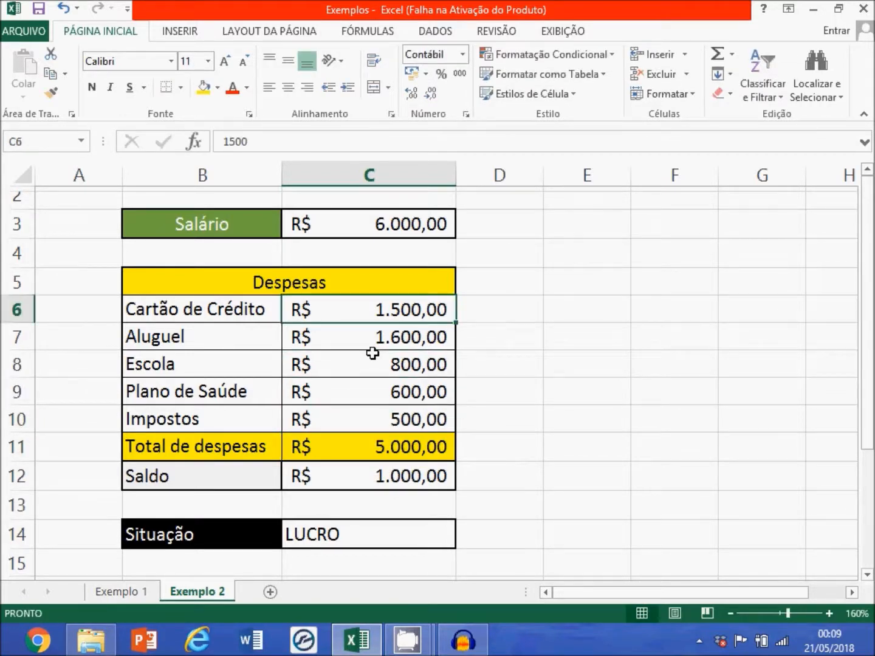
pyautogui.write('3000')
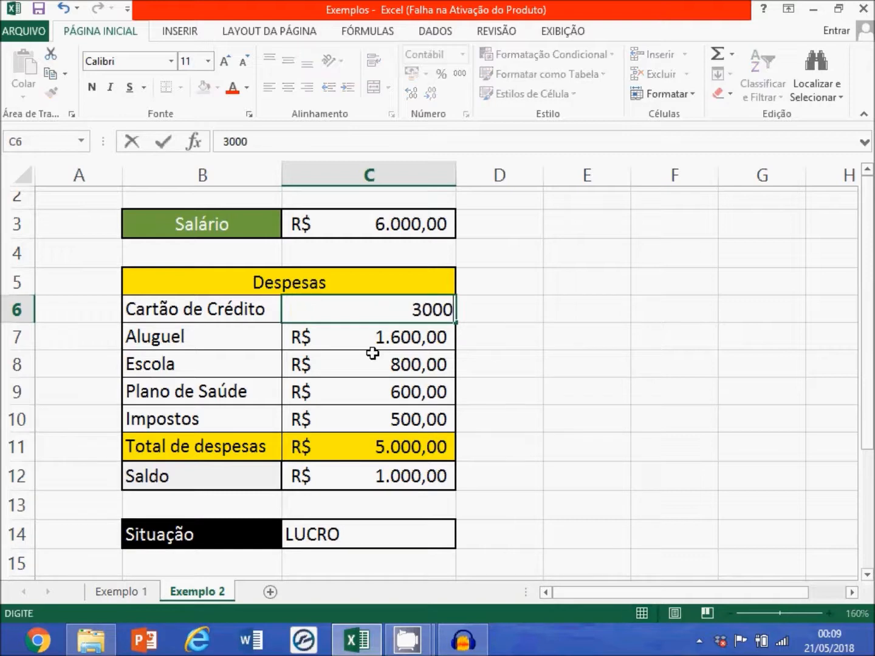
pyautogui.press('Return')
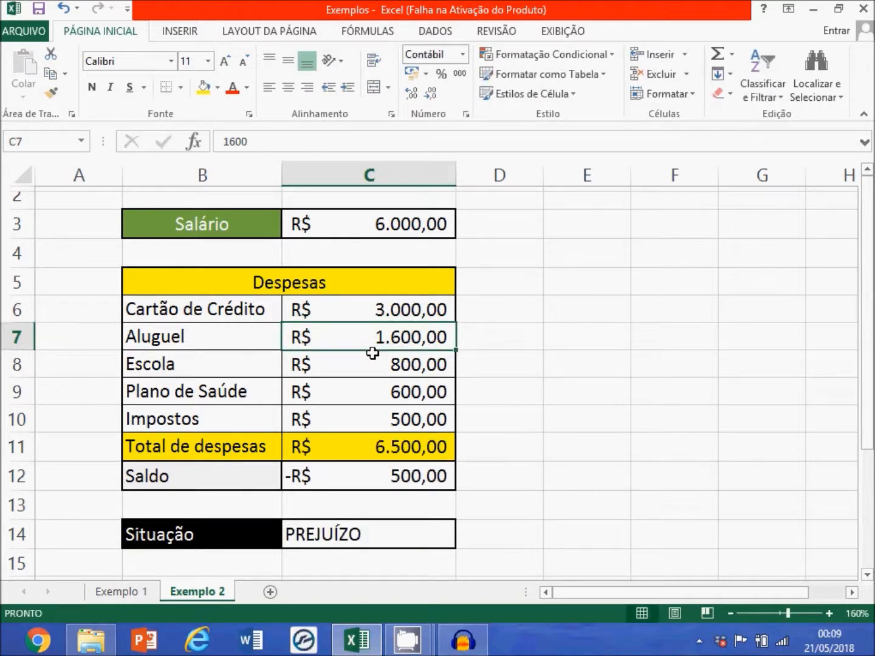
# Examine the Saldo in C12 and each argument of the SE formula in C14 without editing, and return to the Exemplo 1 sheet.
pyautogui.press('Down')
pyautogui.press('Down')
pyautogui.press('Down')
pyautogui.press('Down')
pyautogui.press('Down')
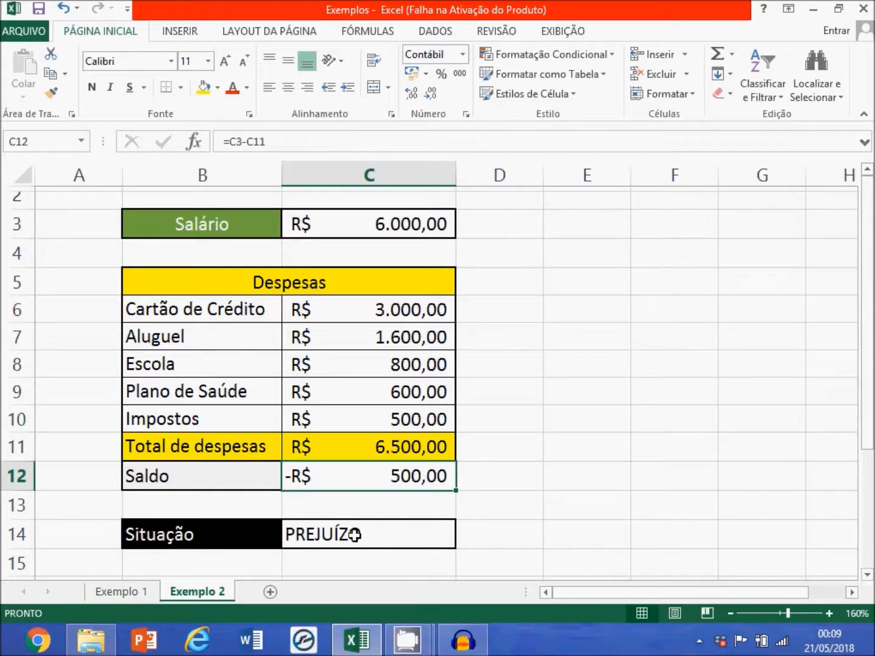
pyautogui.click(317, 537)
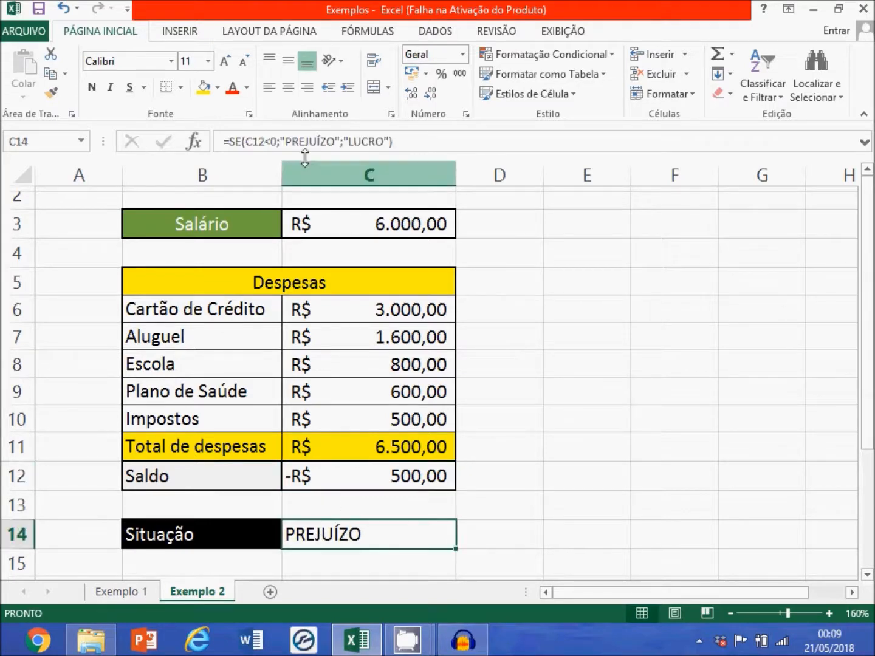
pyautogui.click(265, 142)
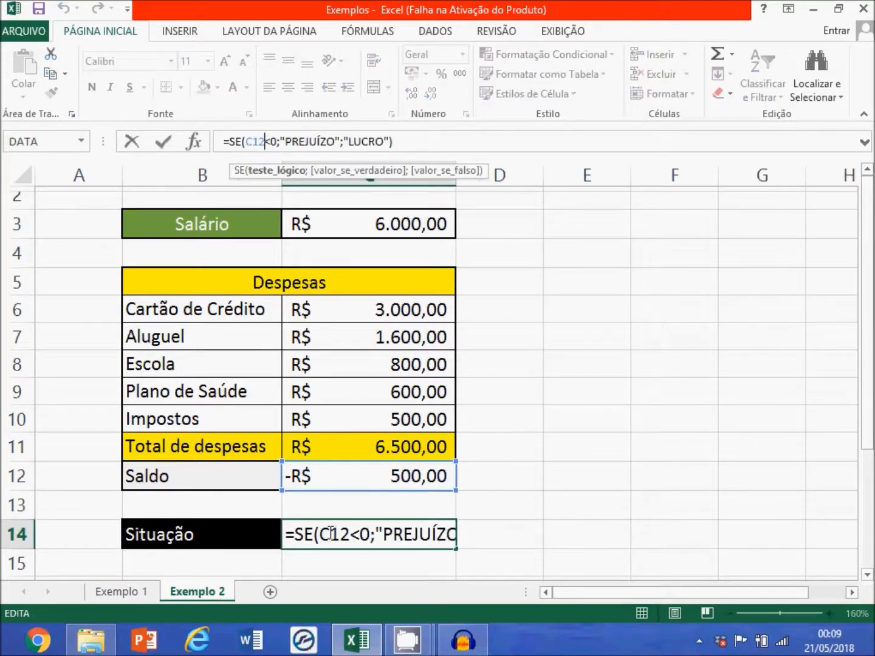
pyautogui.moveTo(322, 534); pyautogui.dragTo(351, 534)
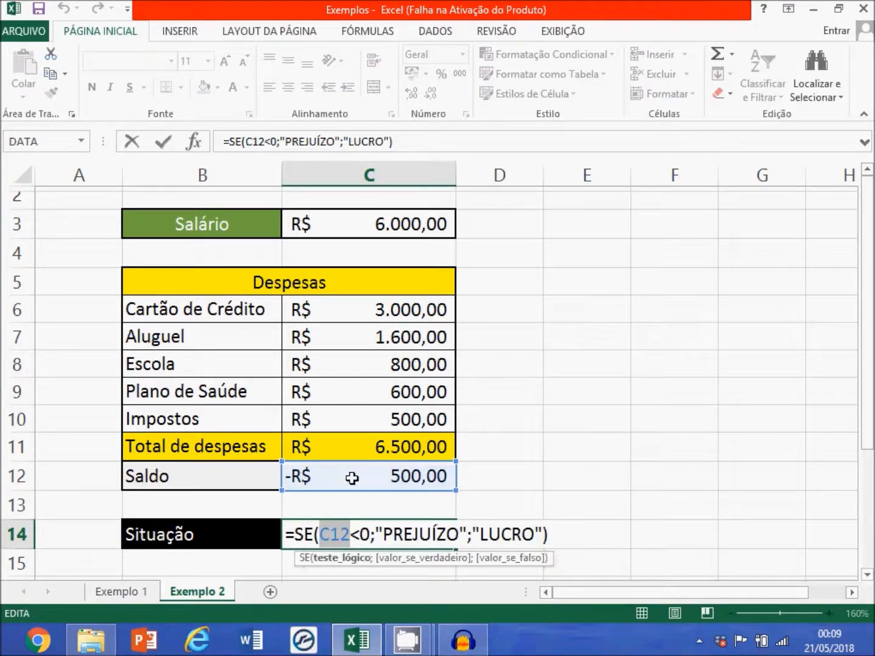
pyautogui.moveTo(351, 534); pyautogui.dragTo(533, 542)
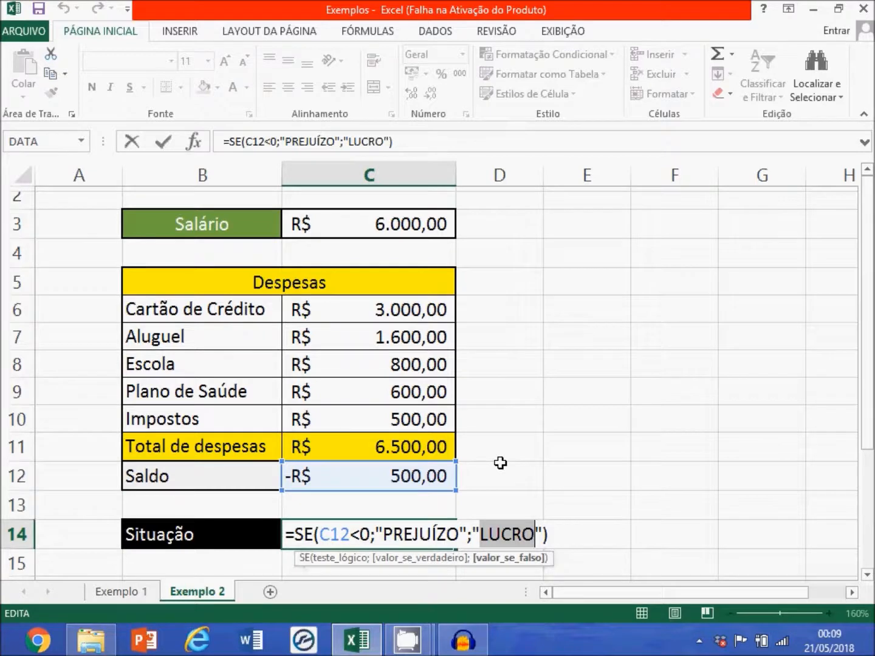
pyautogui.hotkey('ctrl', 'Return')
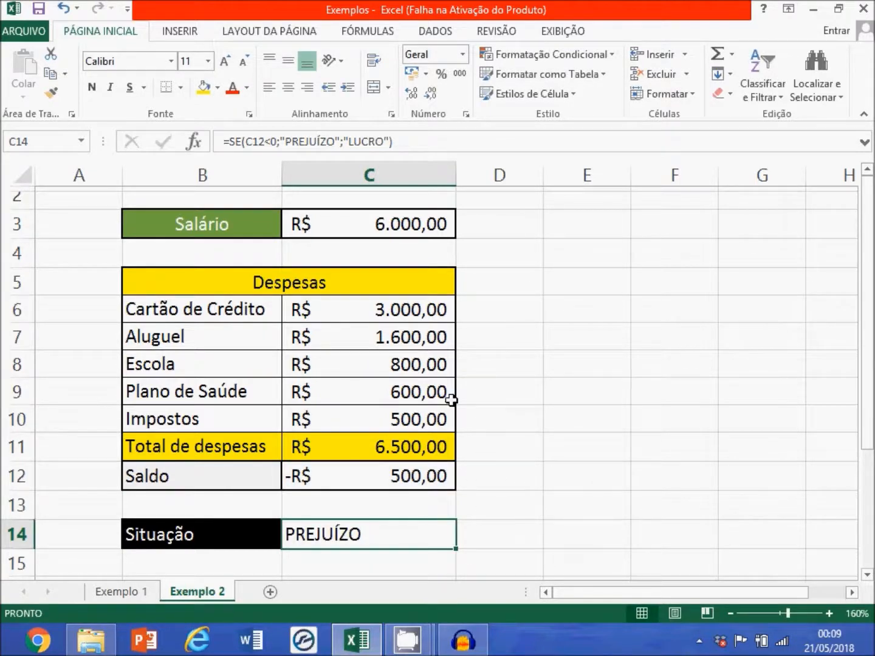
pyautogui.click(134, 593)
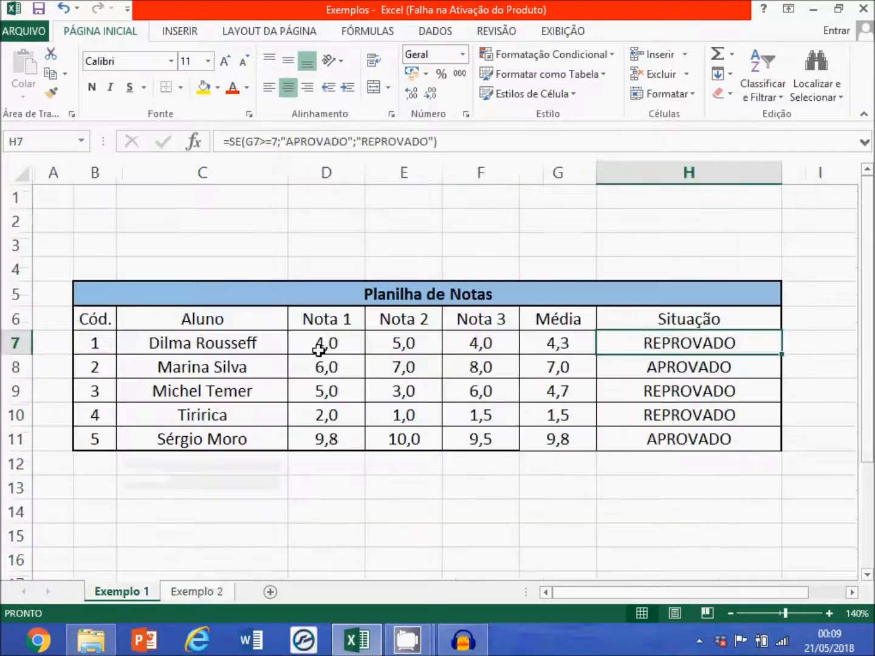